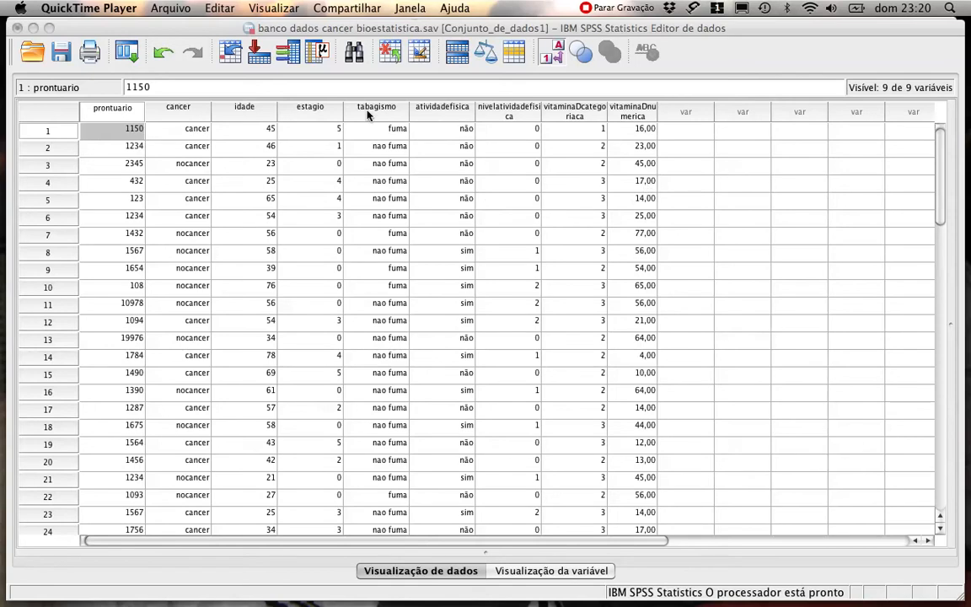
# Step: Look through all patient records and variables in the cancer data set
pyautogui.scroll(-11, 409, 202)
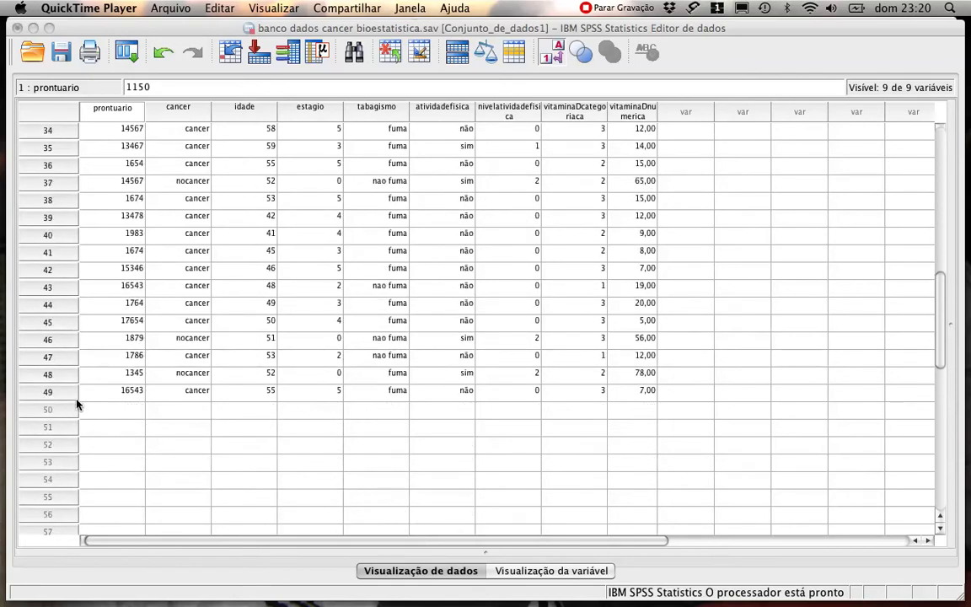
pyautogui.scroll(11, 156, 379)
pyautogui.hscroll(1, 155, 381)
pyautogui.hscroll(-1, 156, 381)
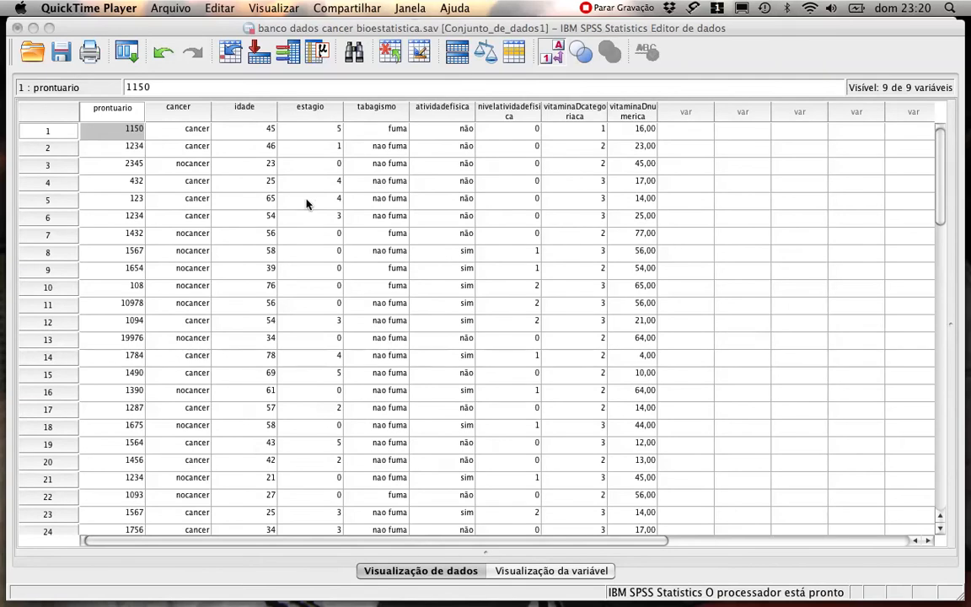
# Step: Switch to the Excel workbook cancer atividade fisica.xlsx and review the variable codes, including the vitamina D categories
pyautogui.press('F3')
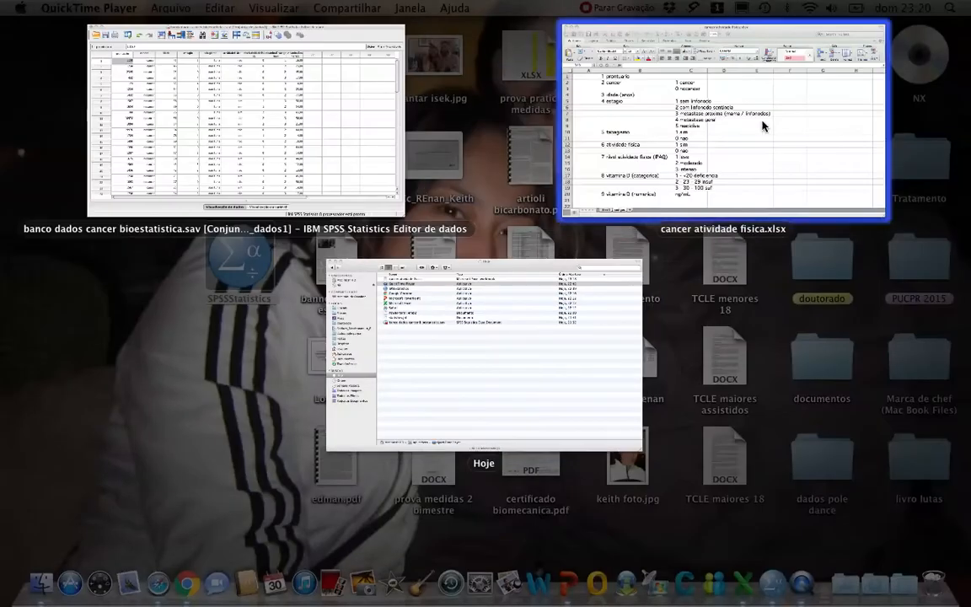
pyautogui.click(792, 119)
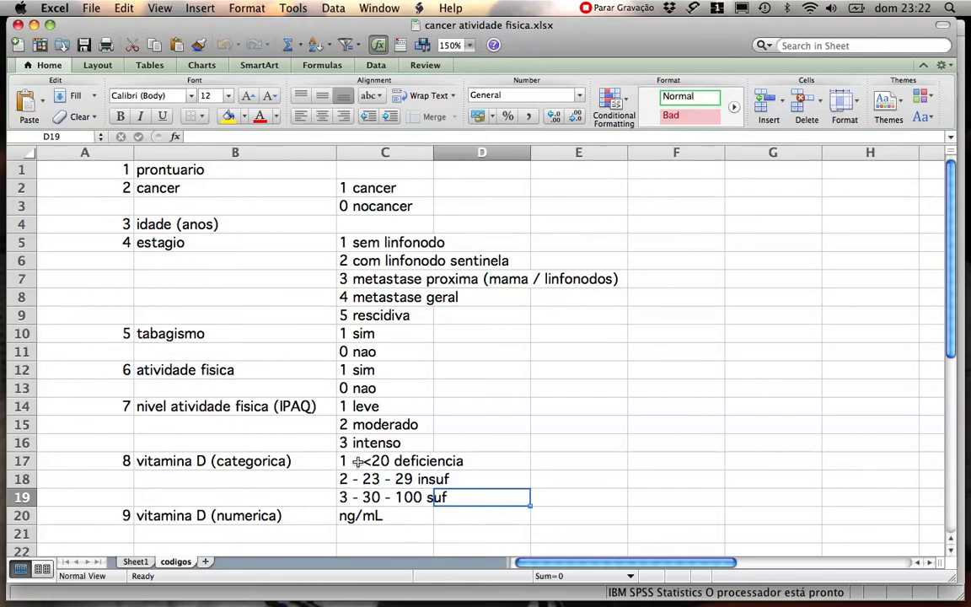
pyautogui.click(430, 460)
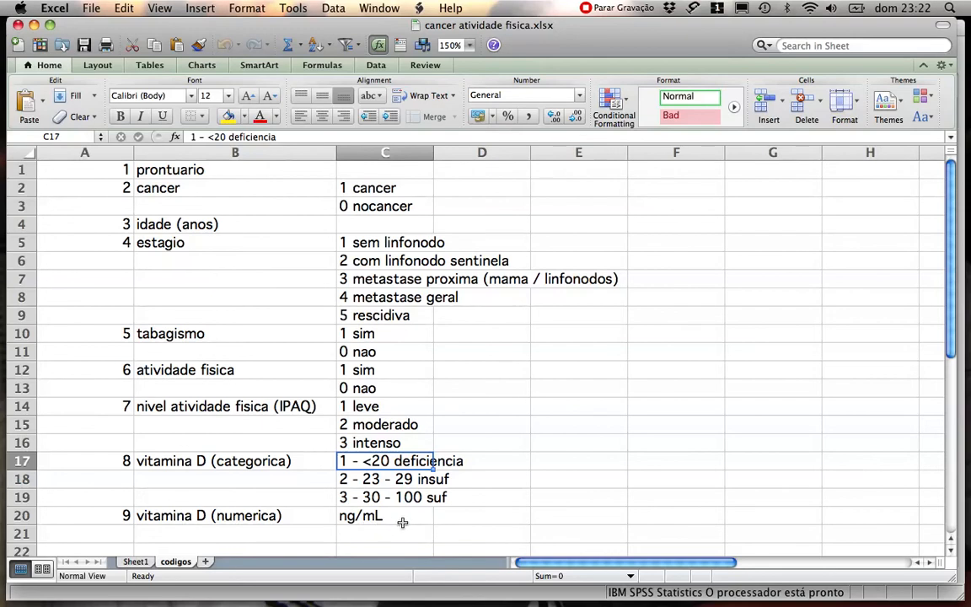
# Step: Return to the SPSS data set and set up a crosstab with tabagismo replacing atividadefisica as the row variable against cancer
pyautogui.press('F3')
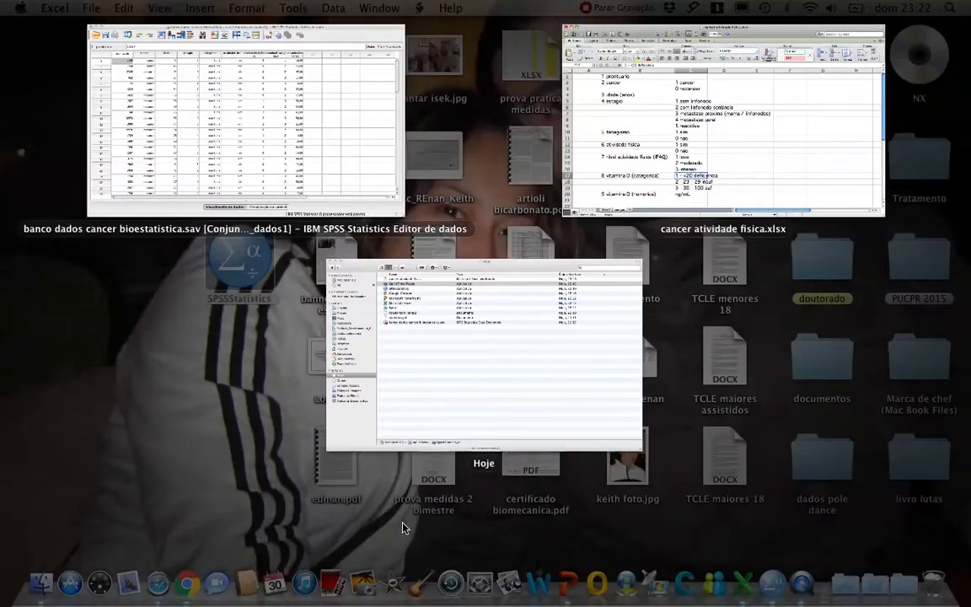
pyautogui.click(303, 143)
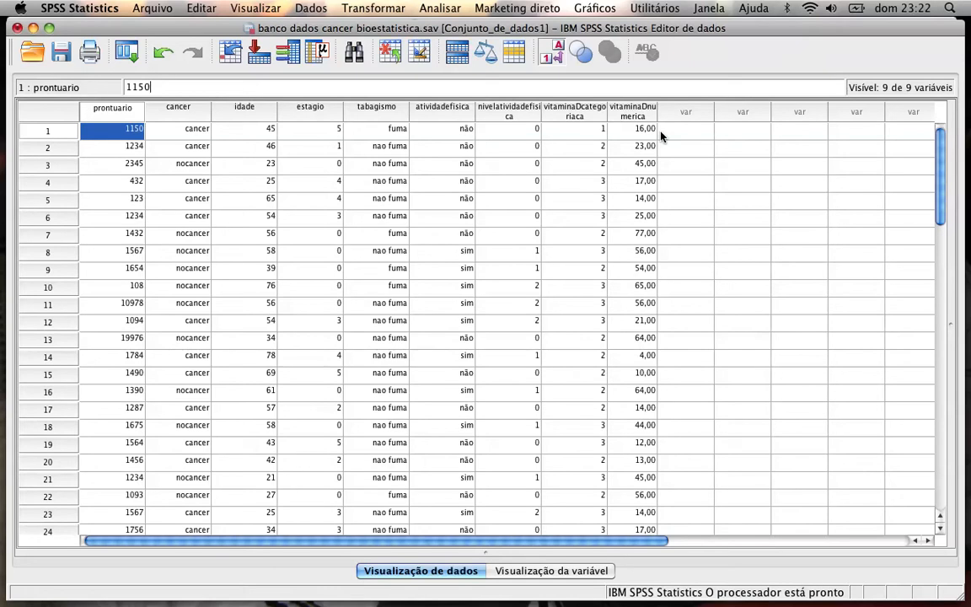
pyautogui.click(442, 9)
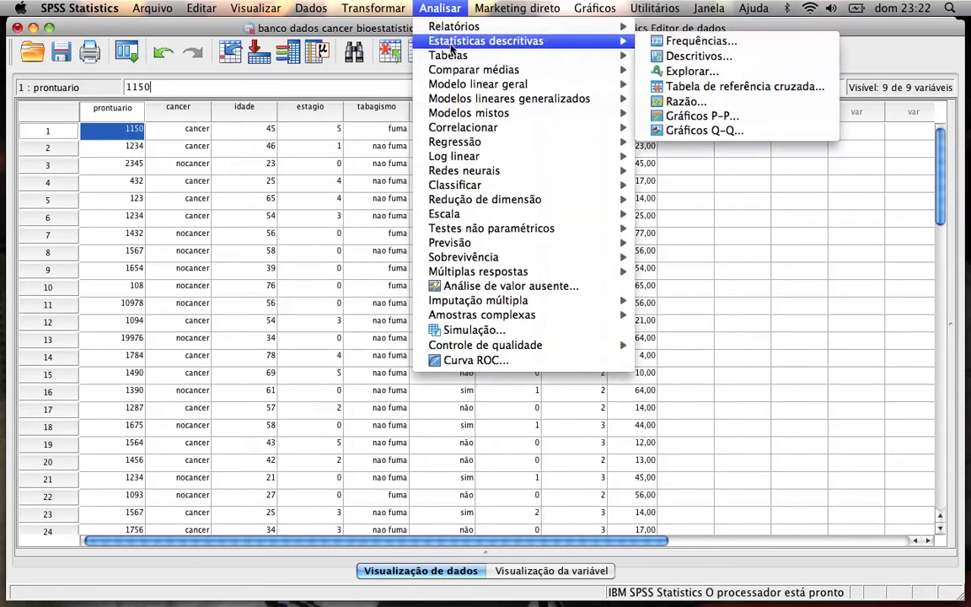
pyautogui.moveTo(469, 42)
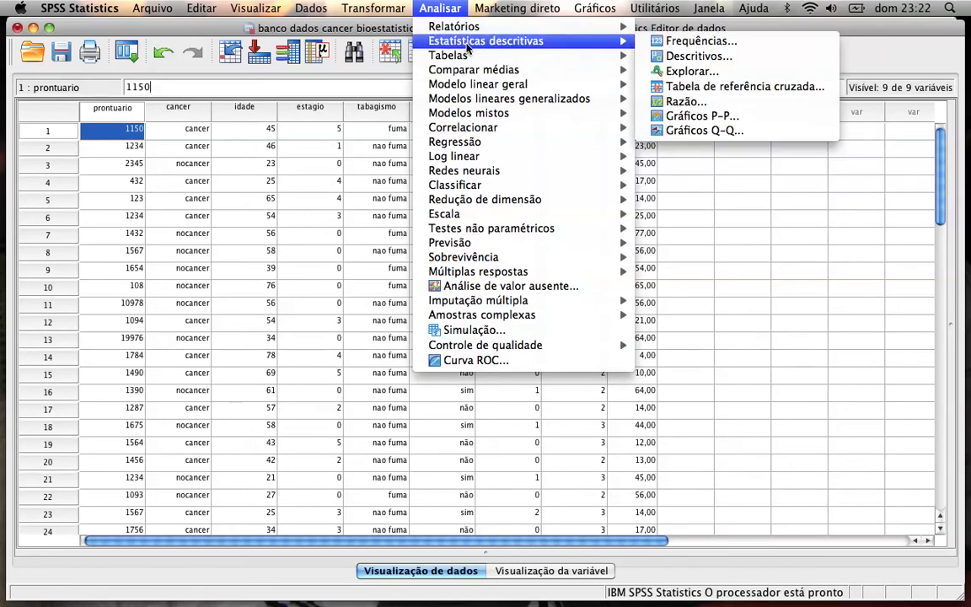
pyautogui.click(717, 89)
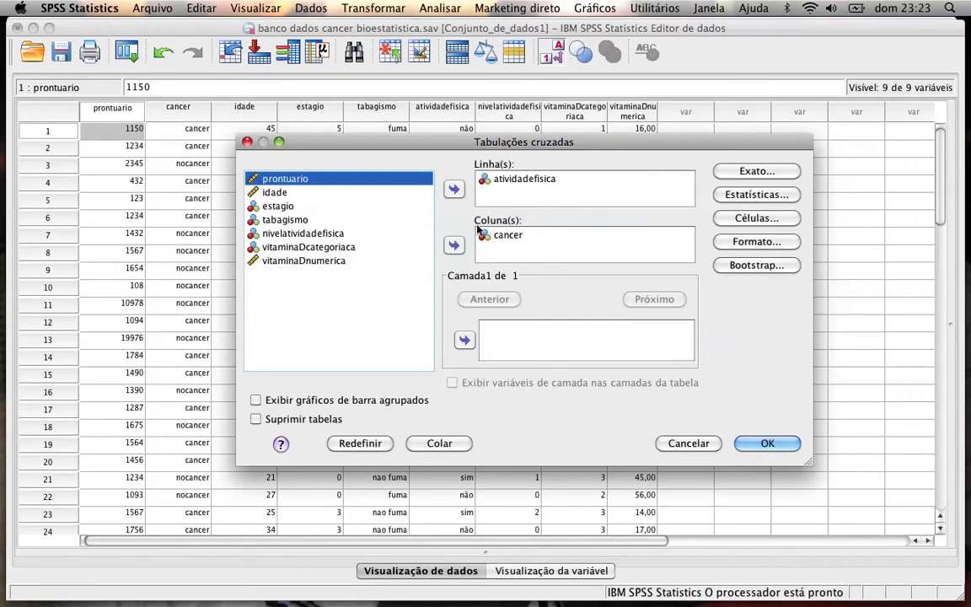
pyautogui.click(532, 184)
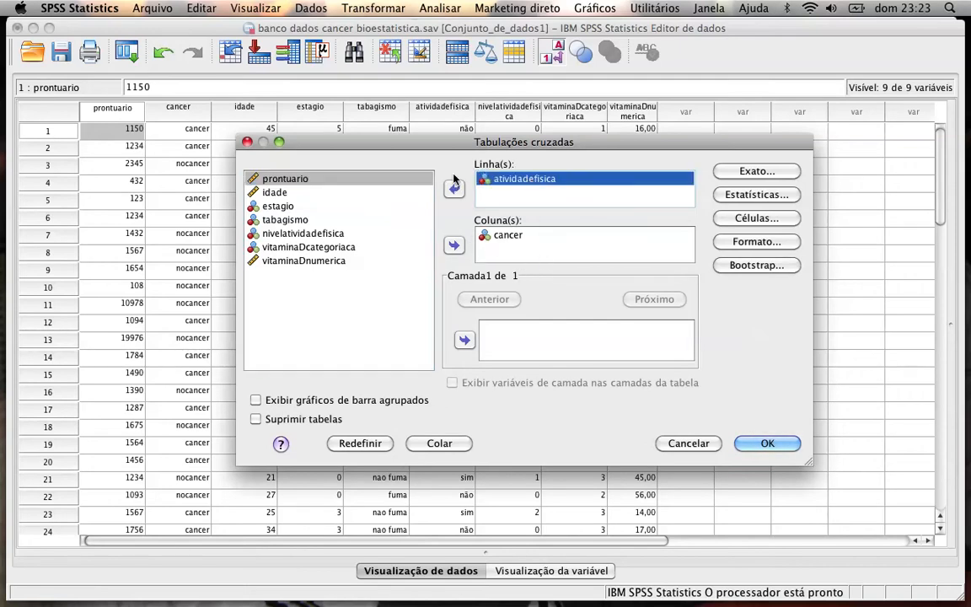
pyautogui.click(453, 190)
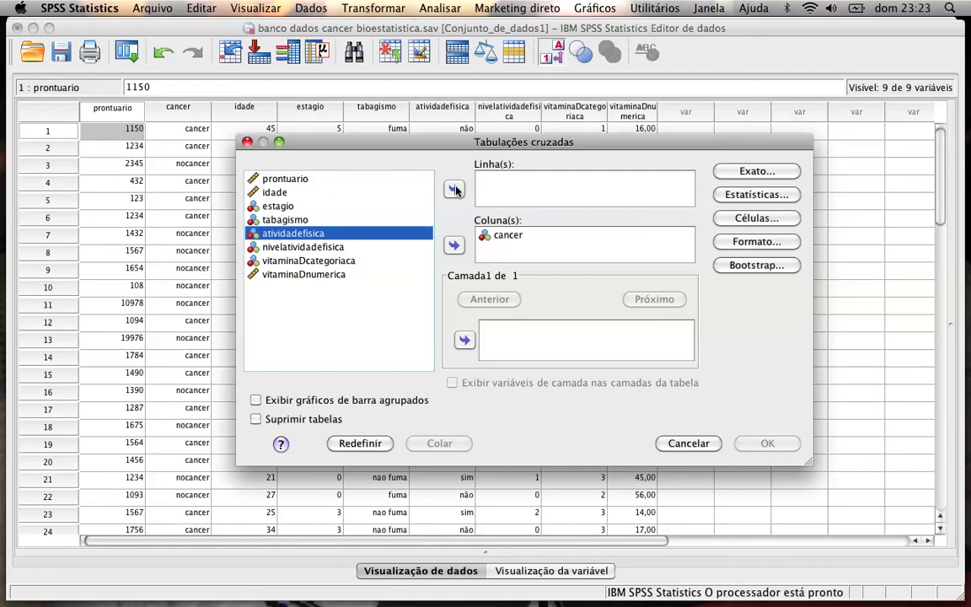
pyautogui.click(296, 221)
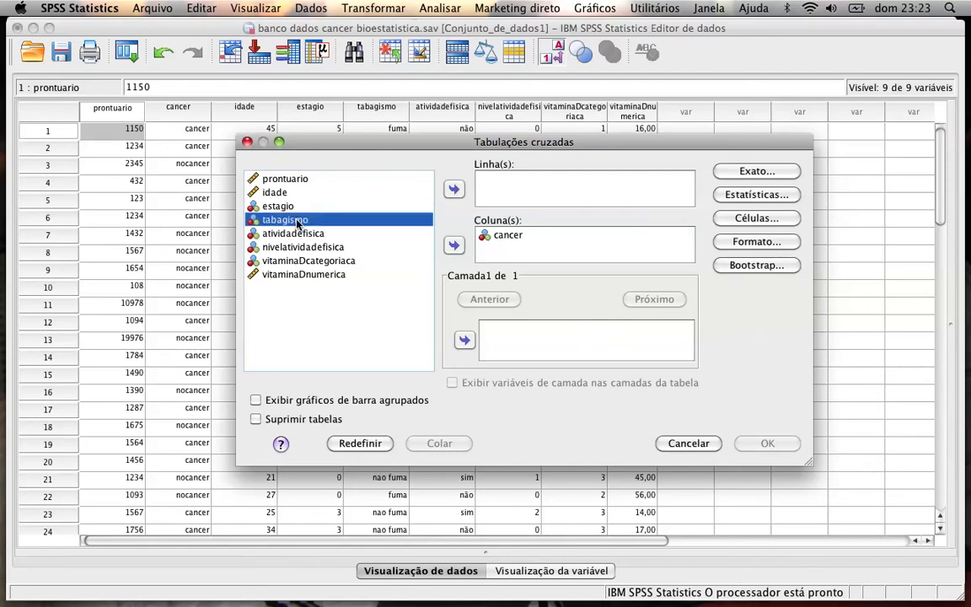
pyautogui.click(453, 189)
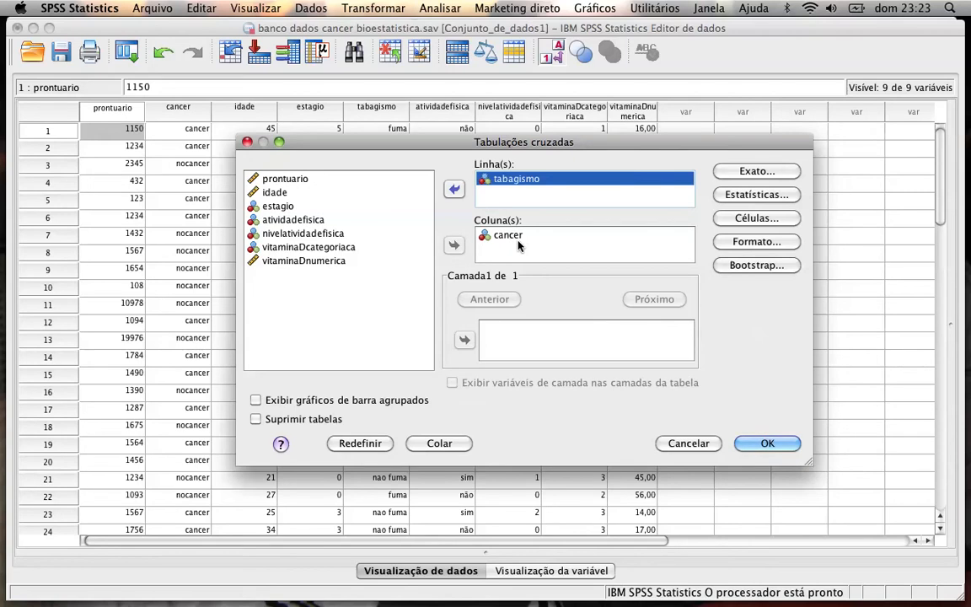
# Step: Include the Risco statistic with observed counts and row percentages, and run the tabagismo by cancer crosstab
pyautogui.click(783, 195)
pyautogui.click(531, 345)
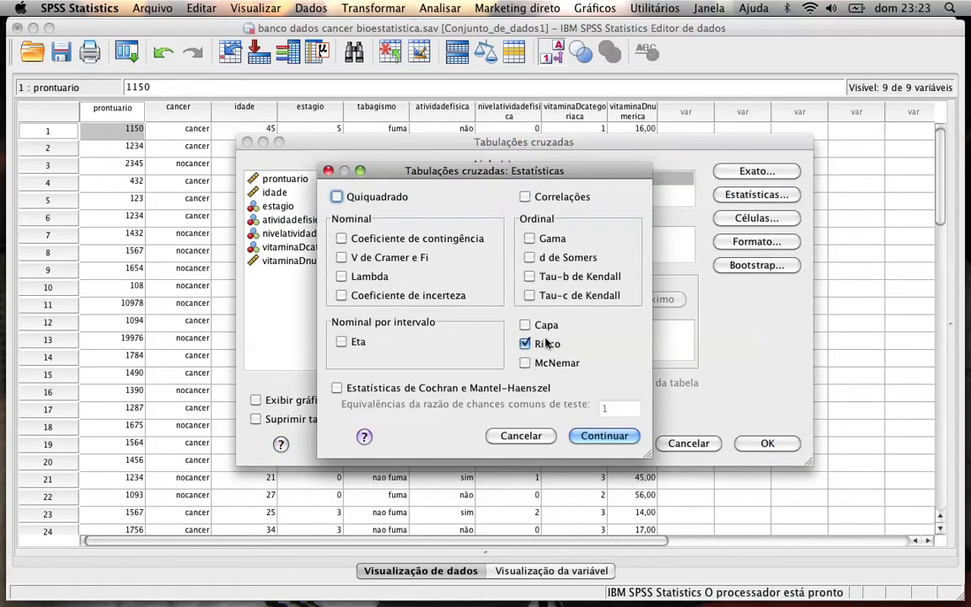
pyautogui.click(618, 438)
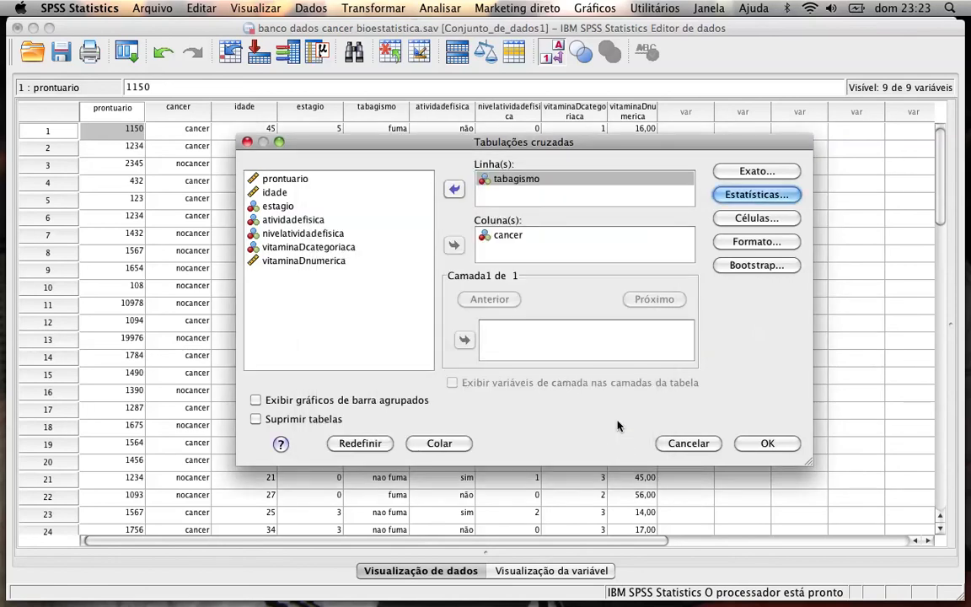
pyautogui.click(765, 221)
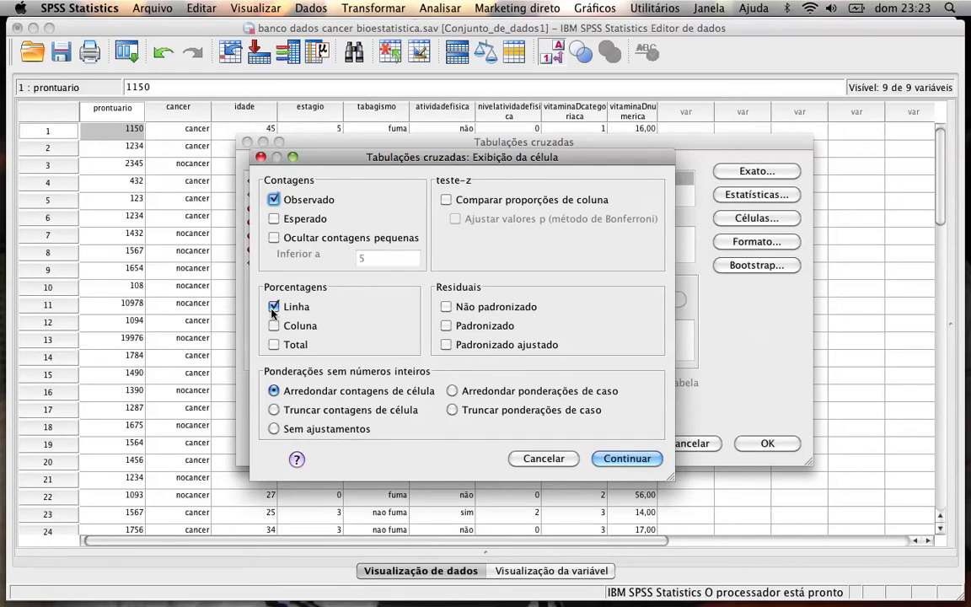
pyautogui.click(628, 460)
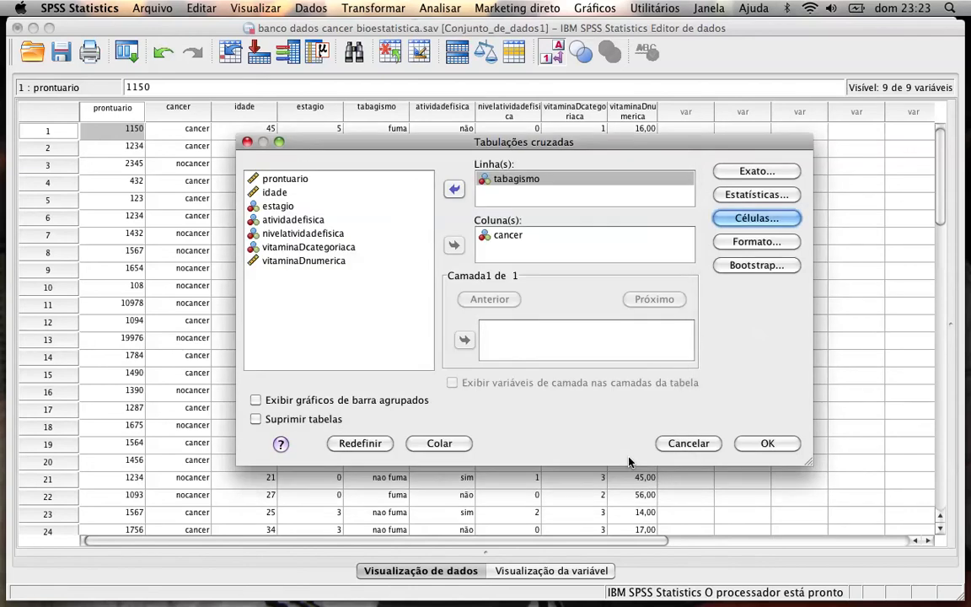
pyautogui.click(761, 444)
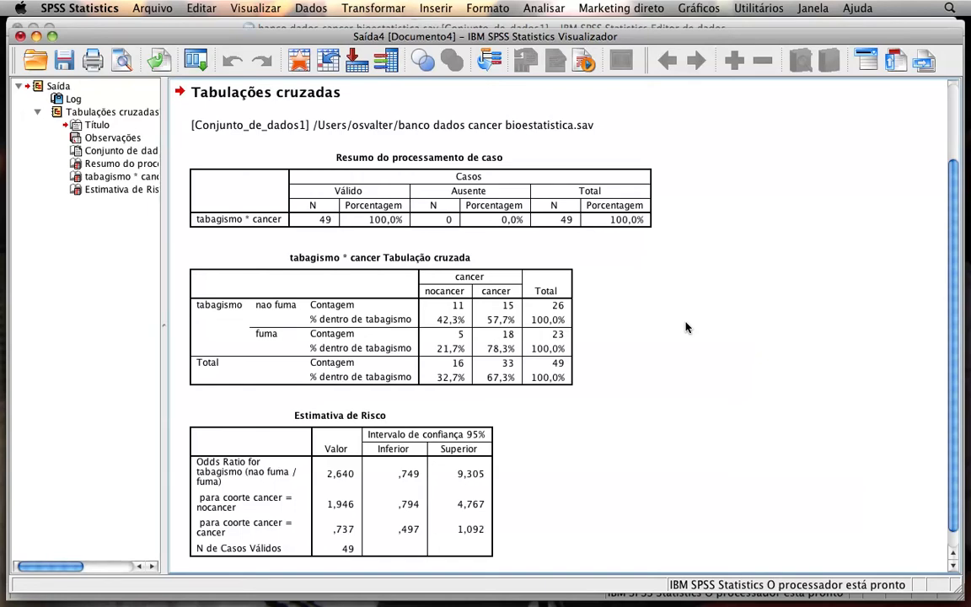
# Step: Examine the counts and row percentages of cancer among smokers and non-smokers in the tabagismo by cancer table
pyautogui.click(509, 313)
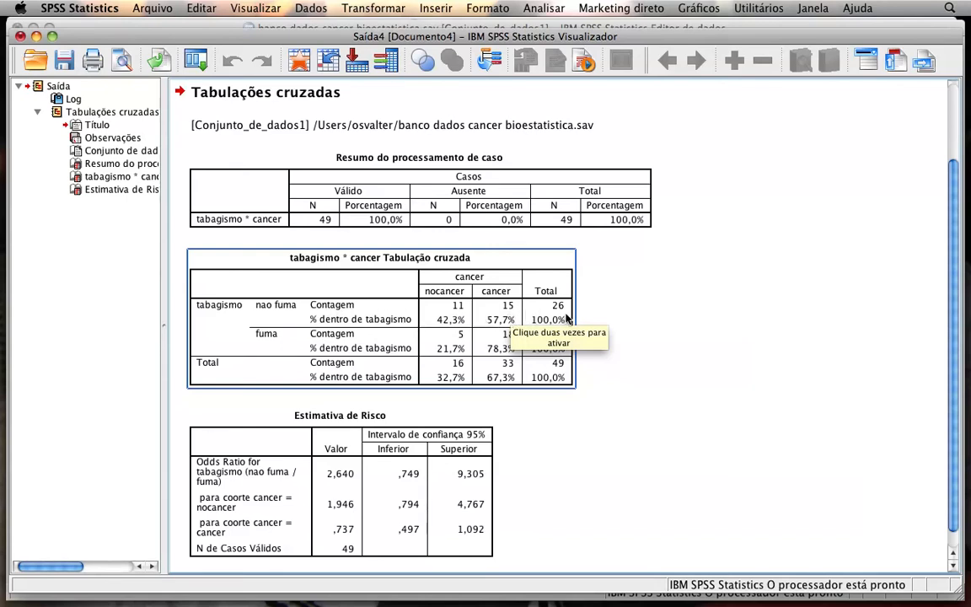
pyautogui.click(635, 340)
pyautogui.click(495, 299)
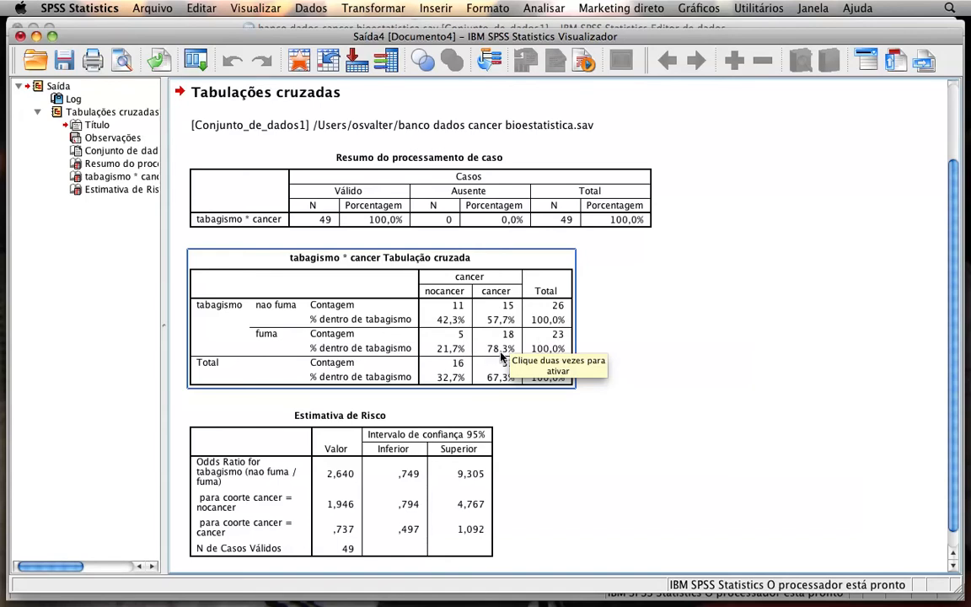
pyautogui.click(659, 386)
pyautogui.click(570, 382)
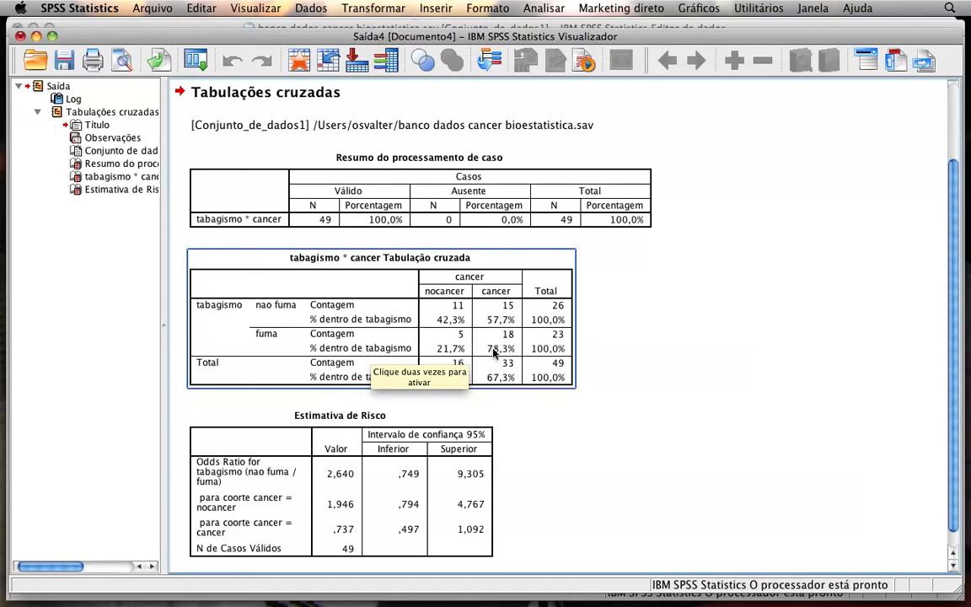
pyautogui.click(604, 457)
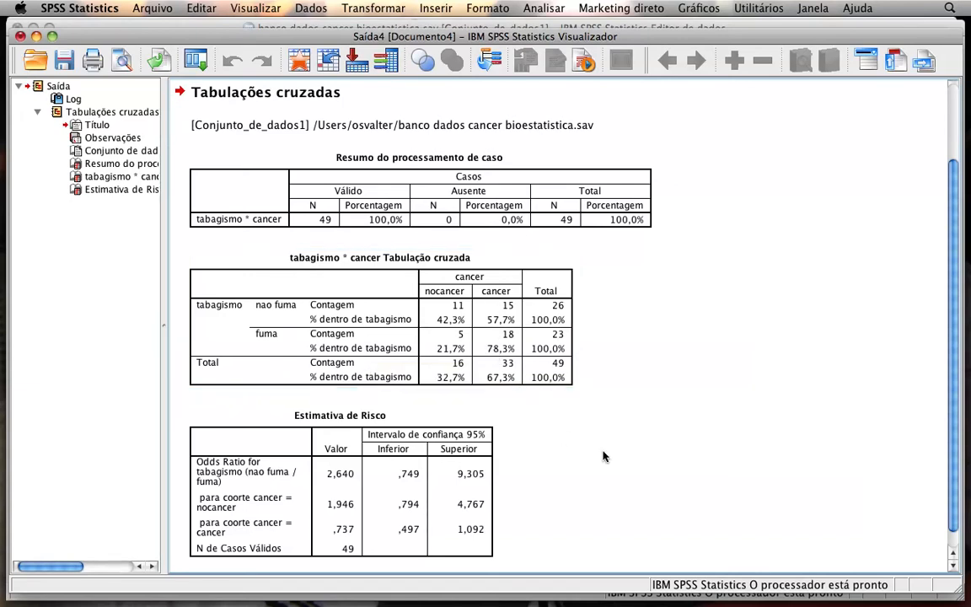
pyautogui.click(490, 309)
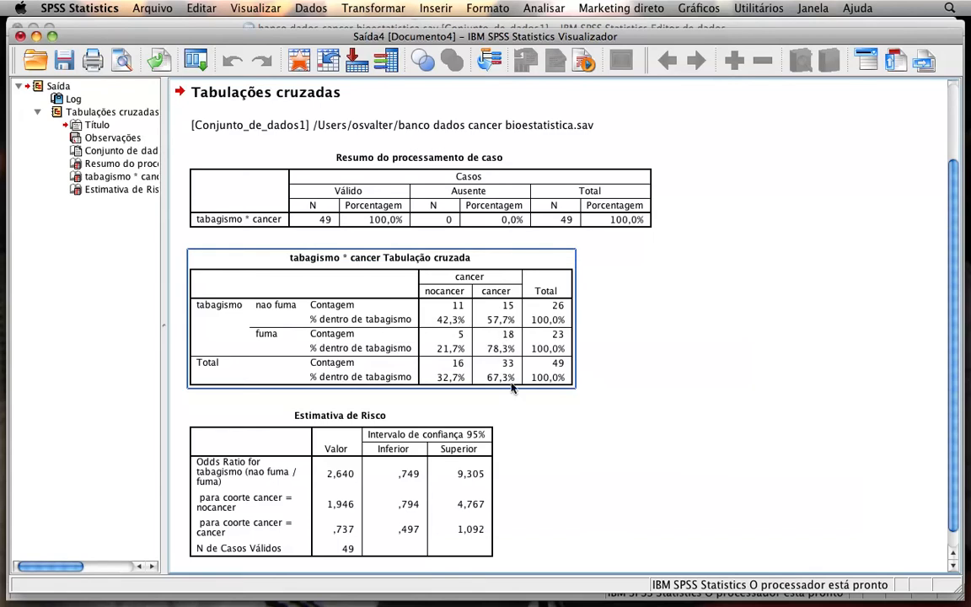
pyautogui.click(596, 462)
# Step: Examine the odds ratio and its 95% confidence interval in the Estimativa de Risco table against the crosstab
pyautogui.click(487, 477)
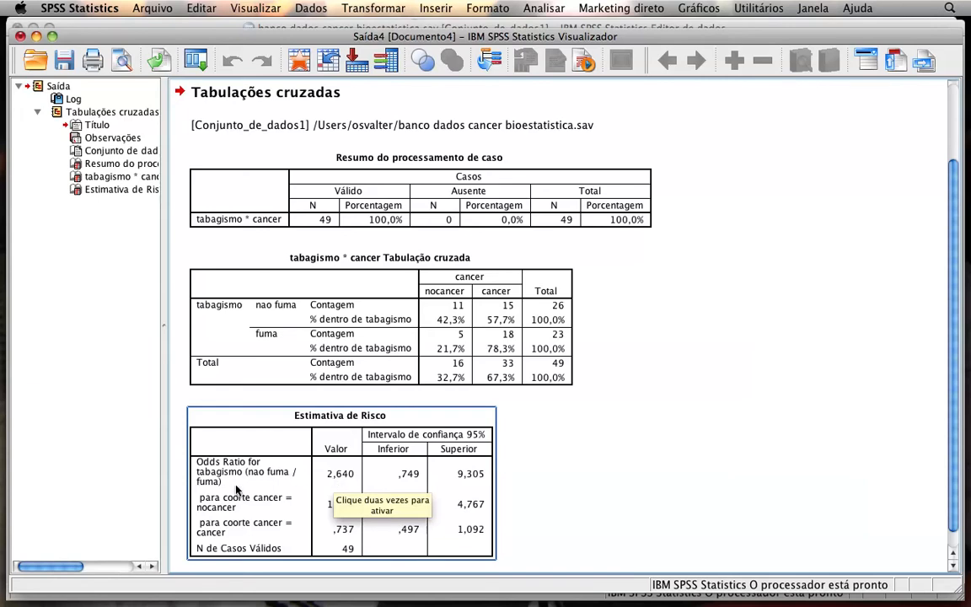
pyautogui.click(521, 282)
pyautogui.click(519, 449)
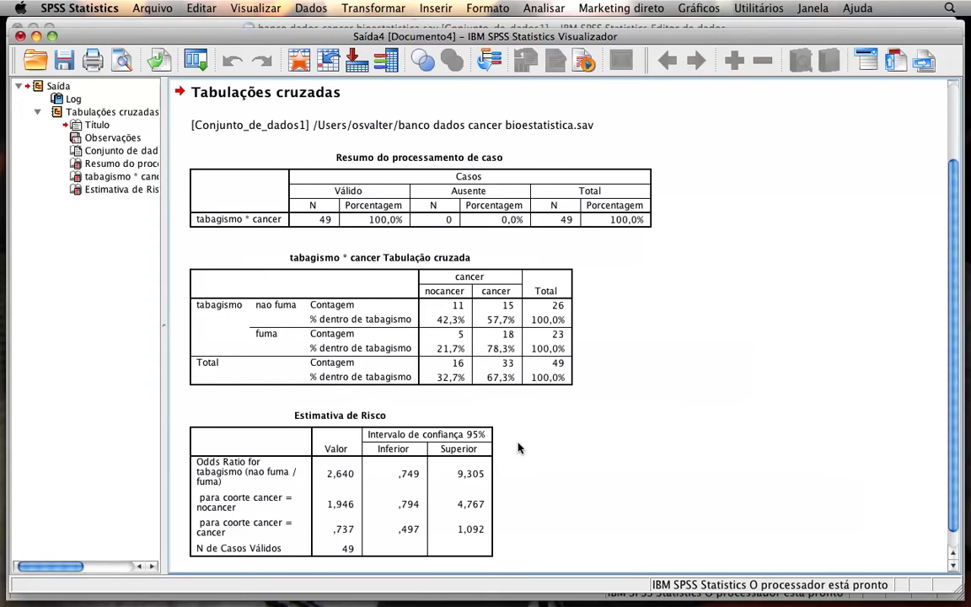
pyautogui.click(413, 462)
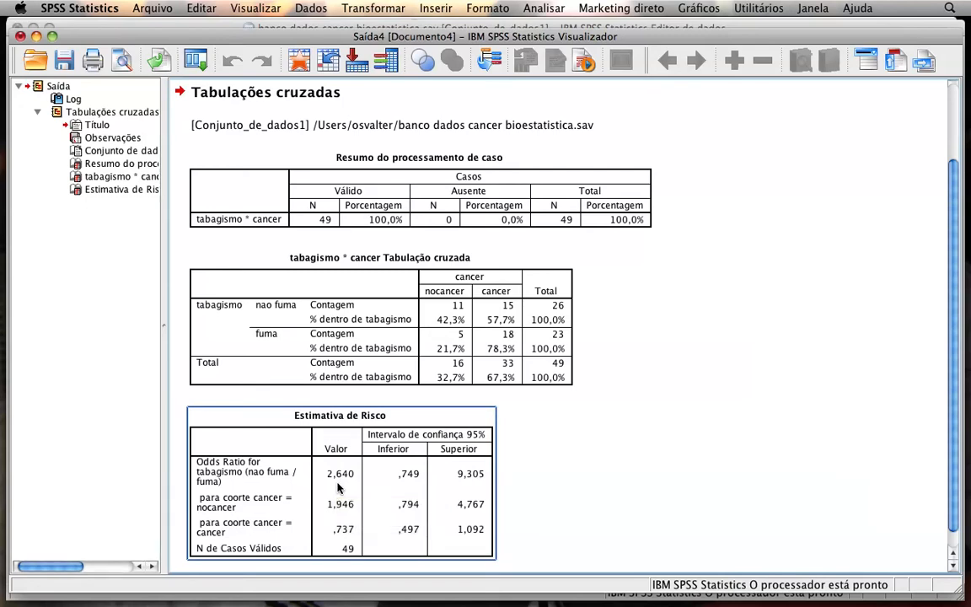
pyautogui.click(550, 511)
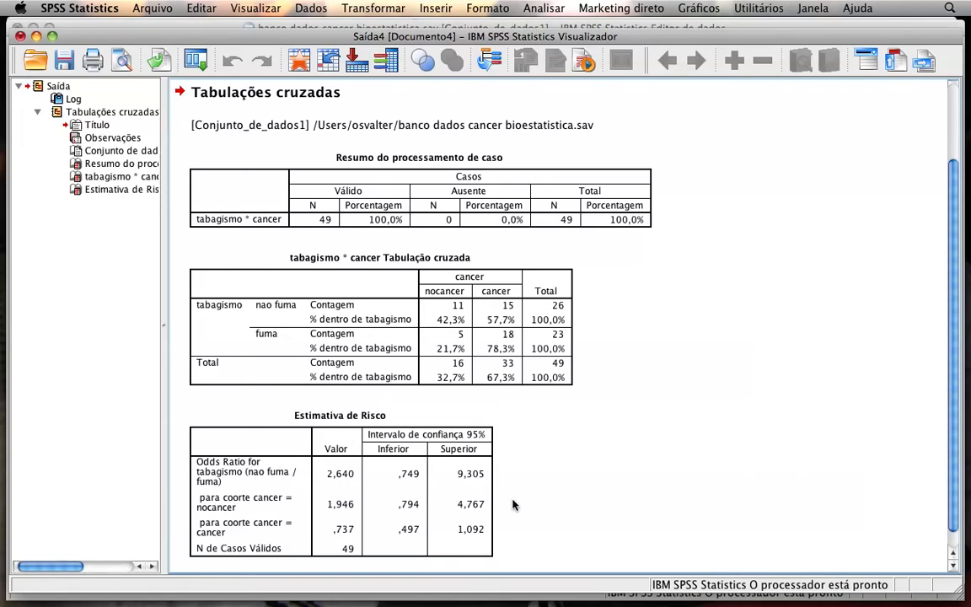
pyautogui.click(336, 442)
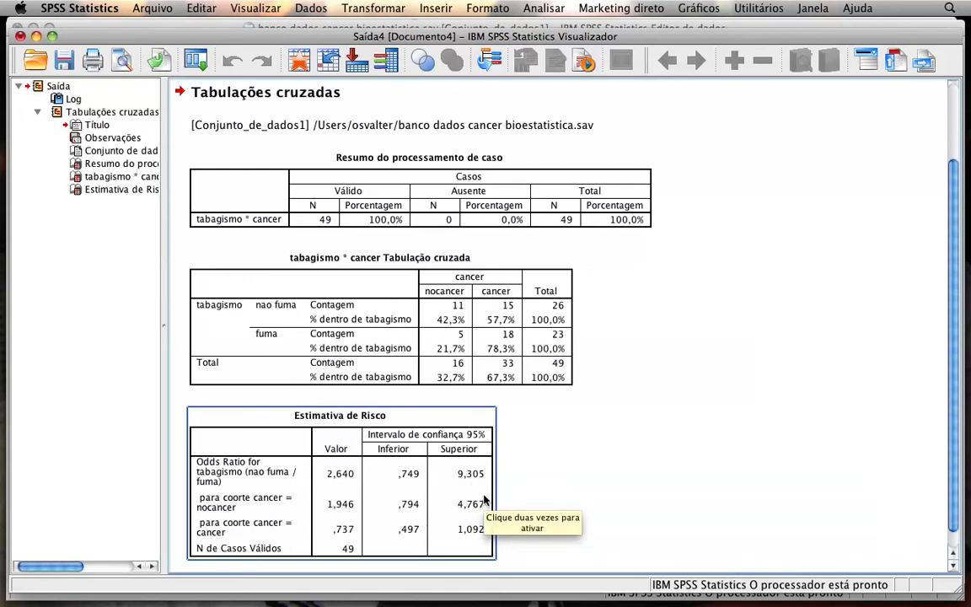
pyautogui.click(337, 374)
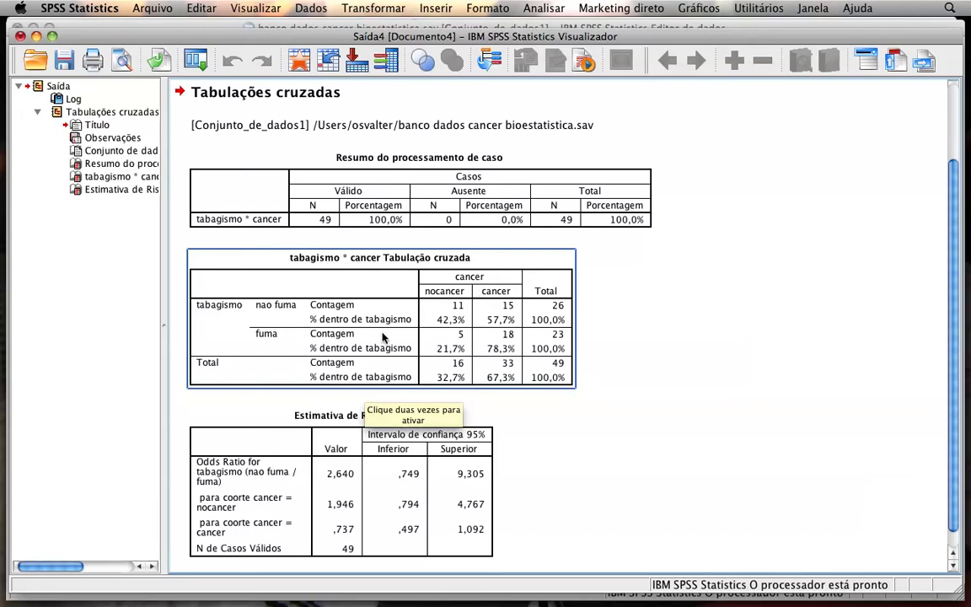
pyautogui.click(736, 540)
pyautogui.click(343, 540)
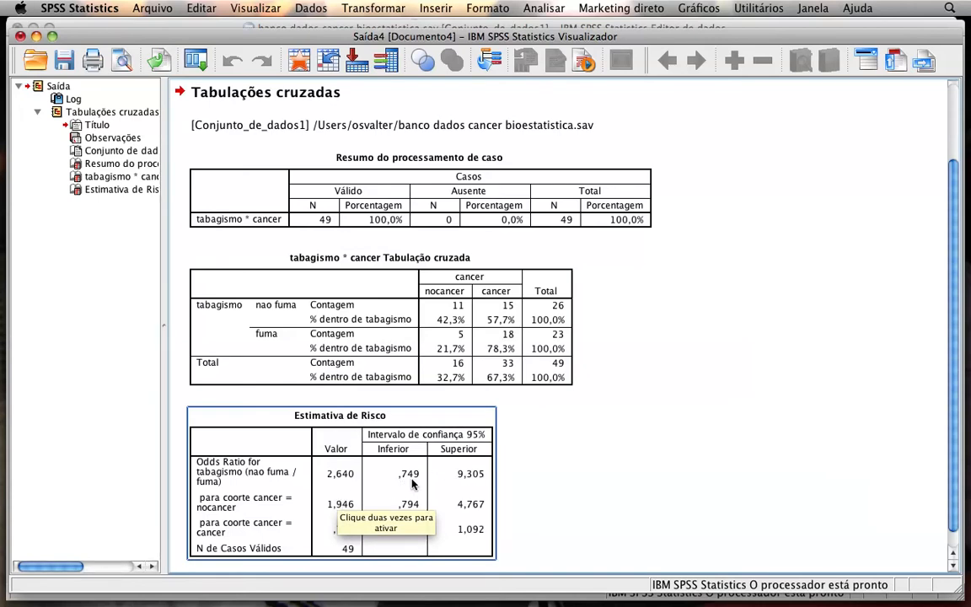
pyautogui.click(631, 489)
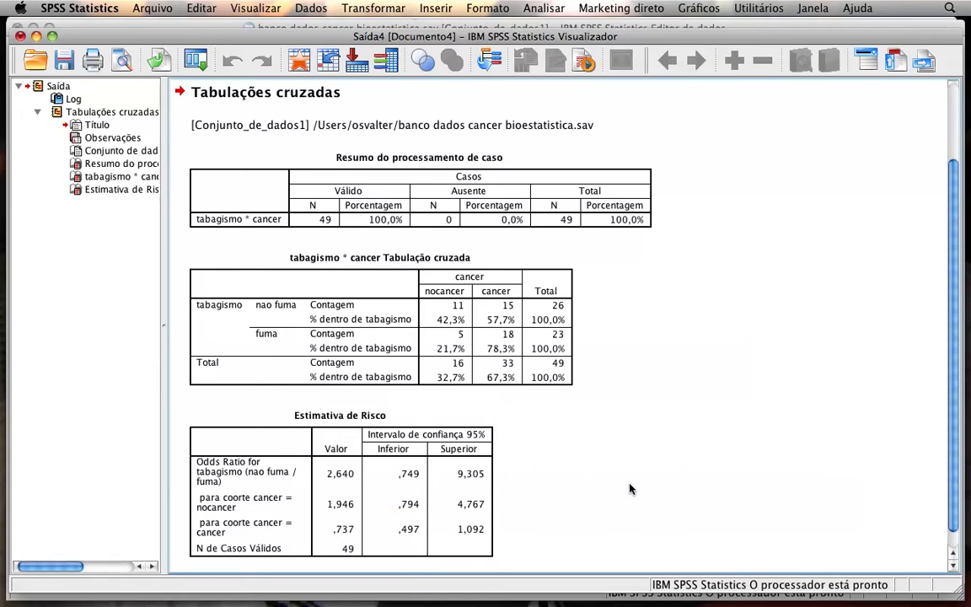
# Step: Return to the SPSS data set and set up a crosstab with atividadefisica replacing tabagismo as the row variable against cancer
pyautogui.press('F3')
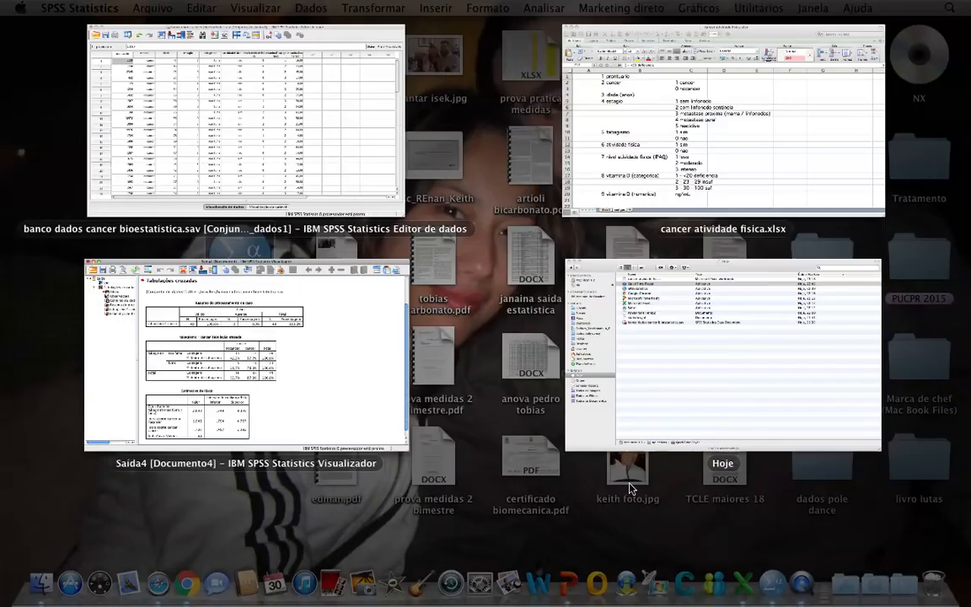
pyautogui.click(321, 107)
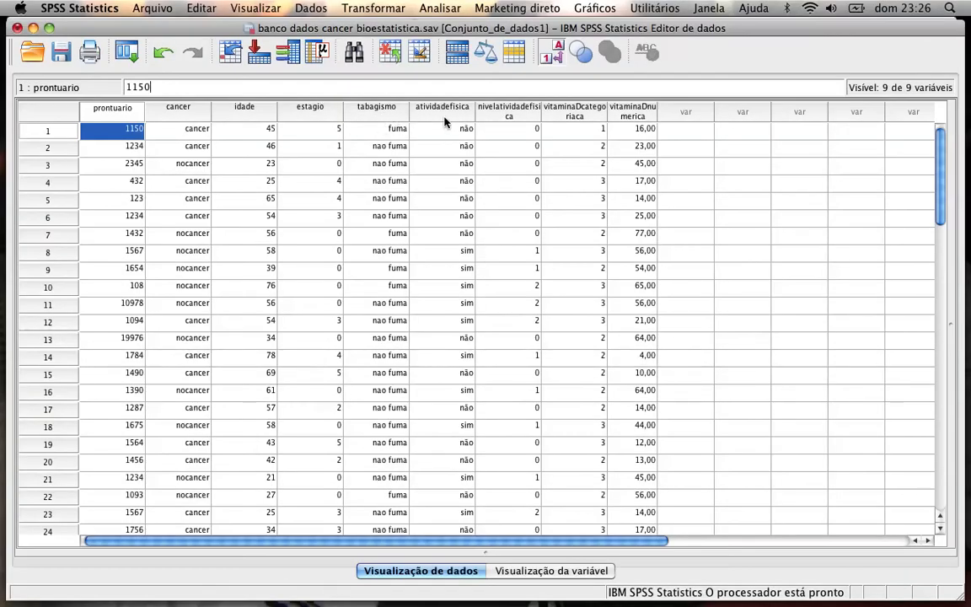
pyautogui.click(442, 8)
pyautogui.moveTo(481, 44)
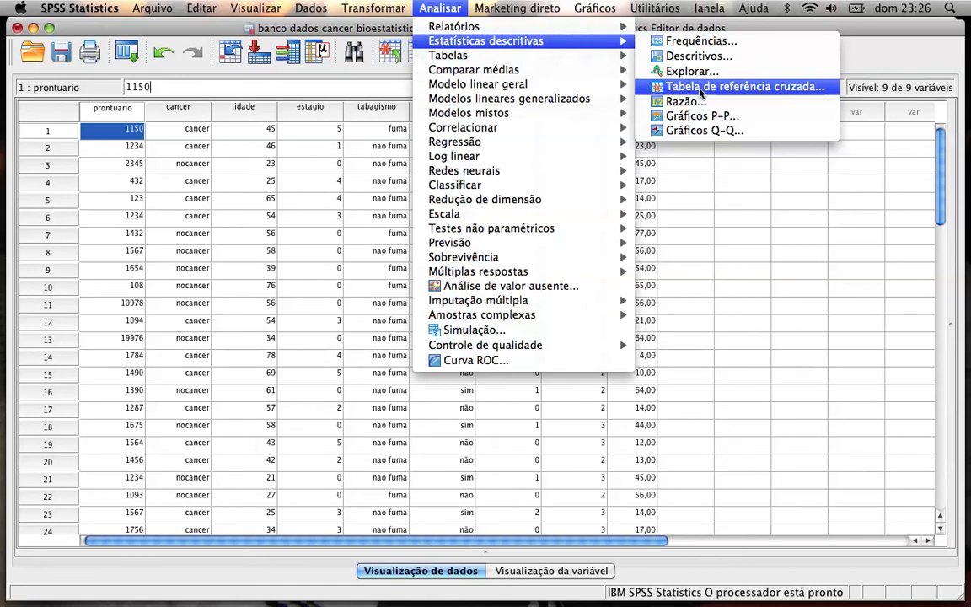
pyautogui.click(674, 88)
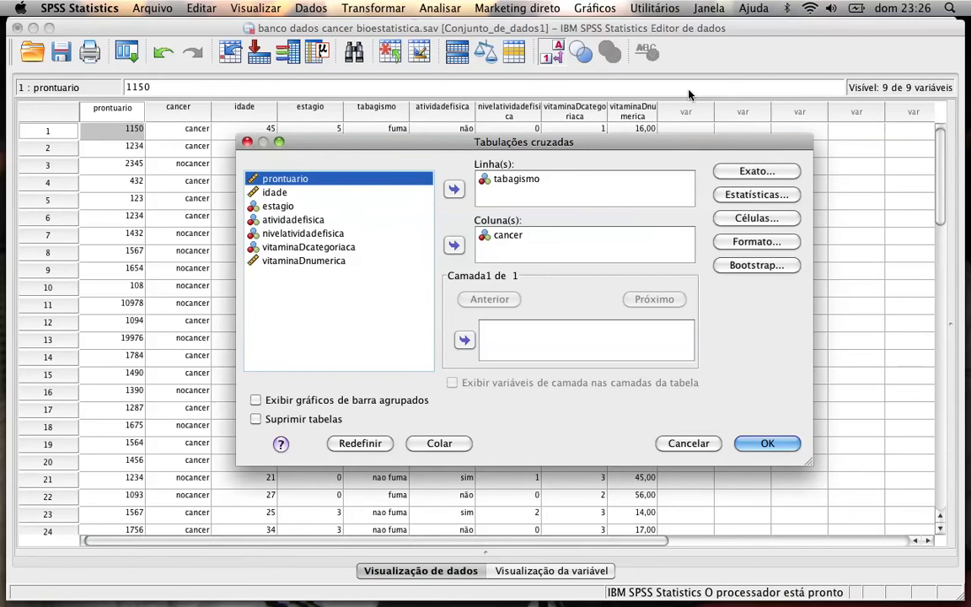
pyautogui.click(506, 179)
pyautogui.click(453, 193)
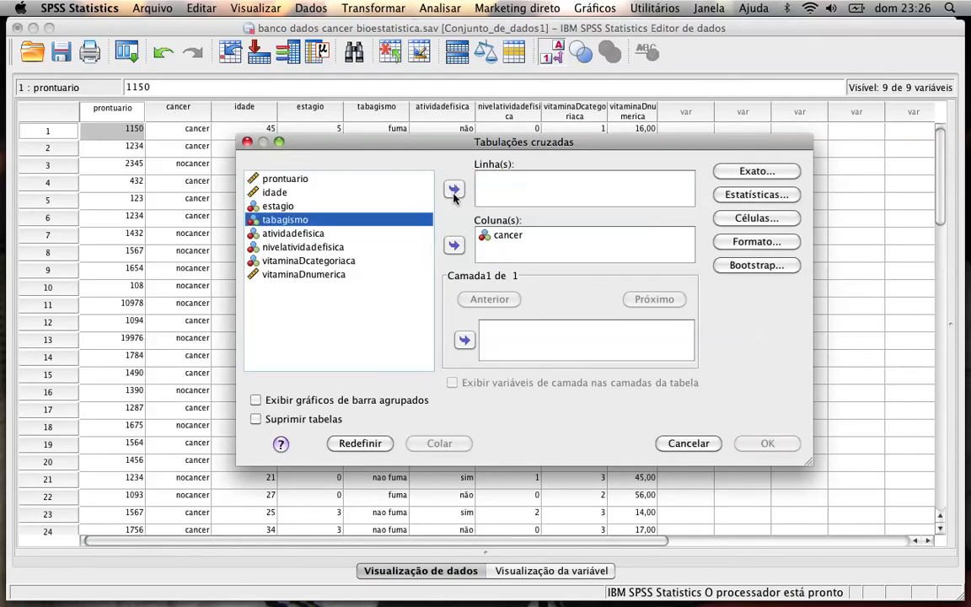
pyautogui.click(312, 236)
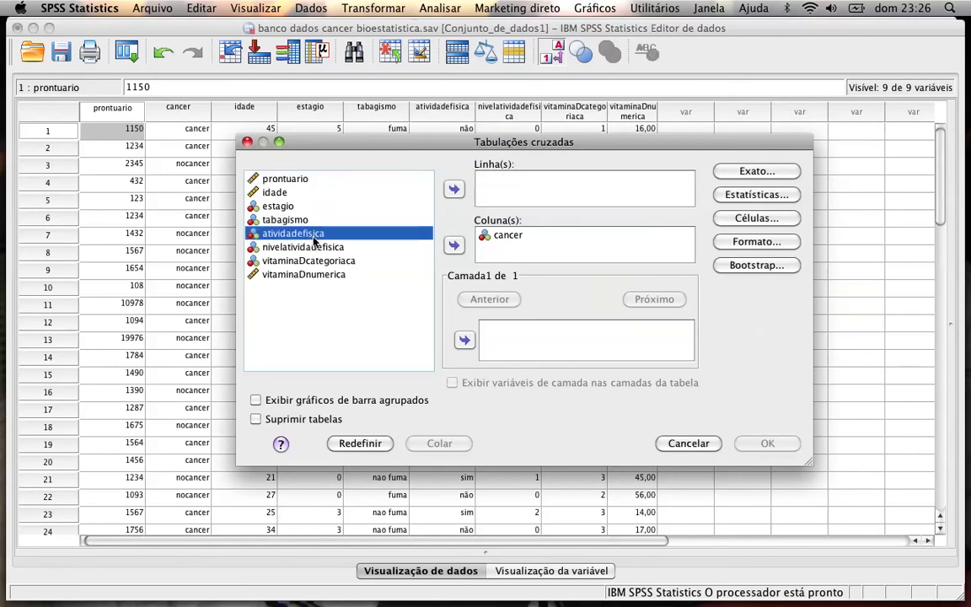
pyautogui.click(453, 190)
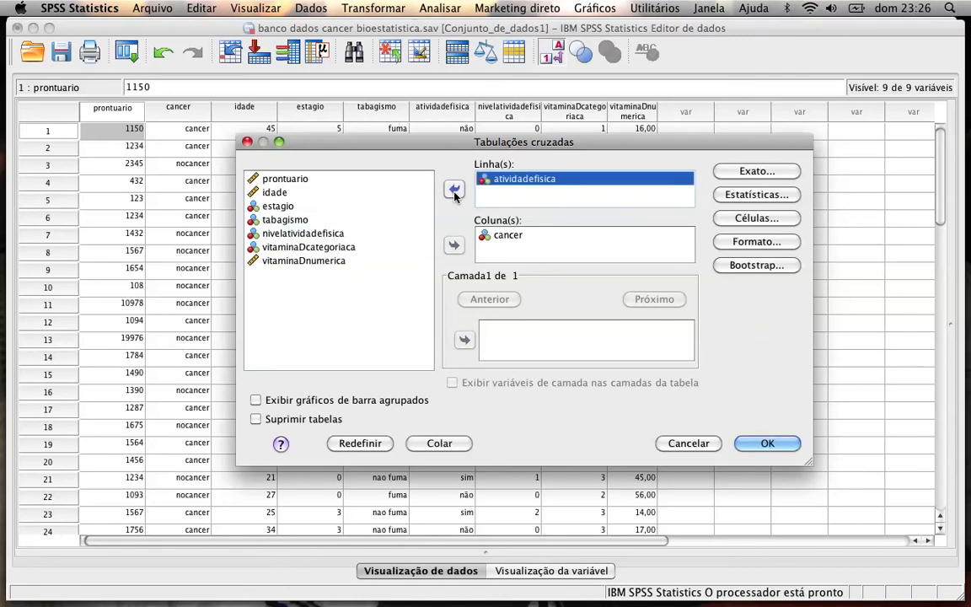
# Step: Check that Risco, observed counts and row percentages are selected, and run the atividadefisica by cancer crosstab
pyautogui.click(757, 195)
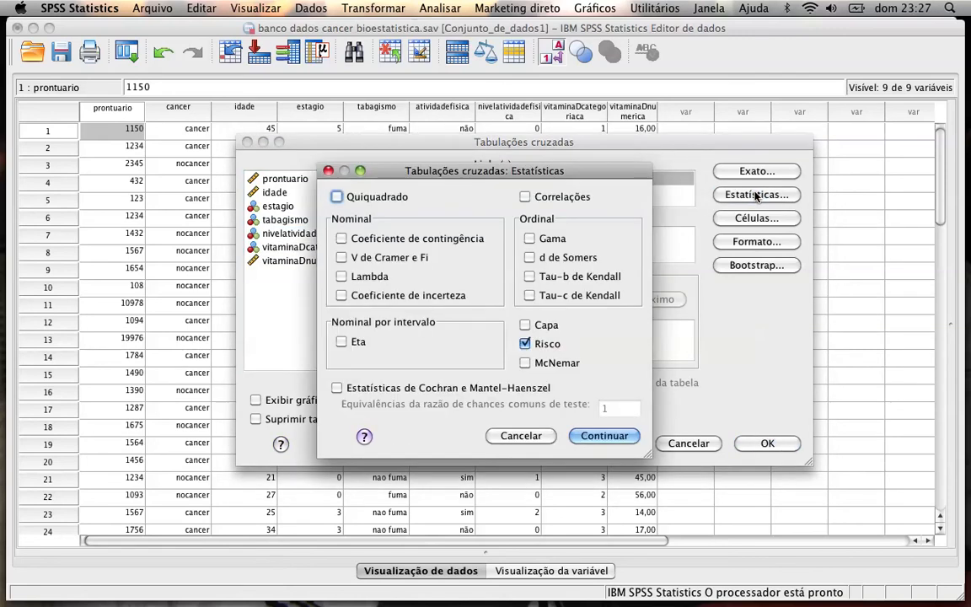
pyautogui.click(604, 436)
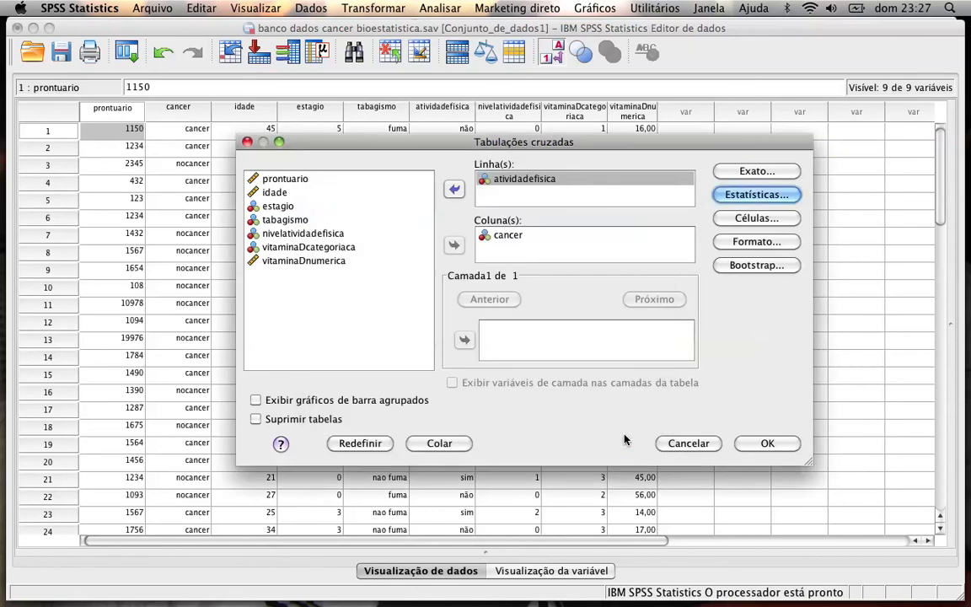
pyautogui.click(762, 218)
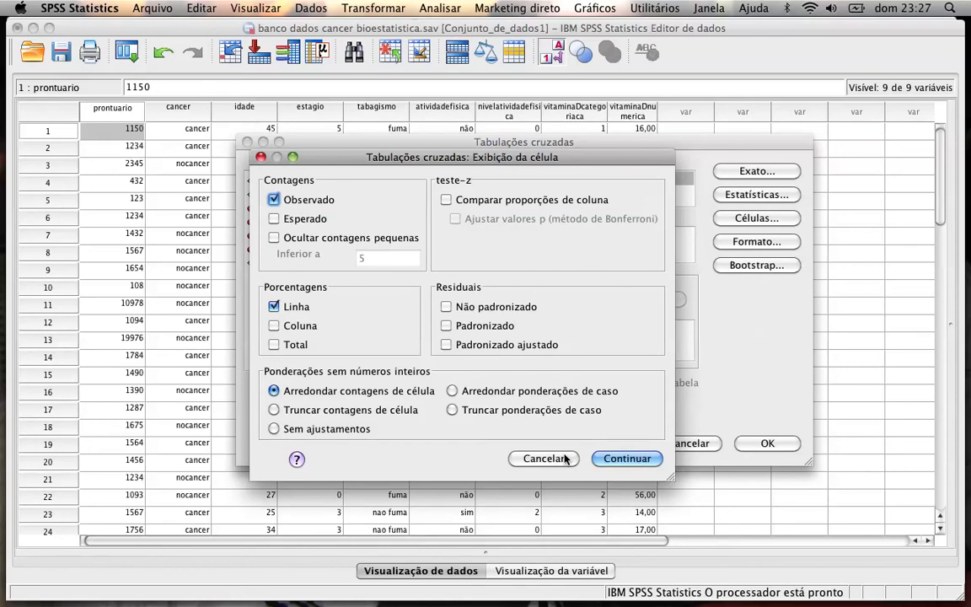
pyautogui.click(622, 465)
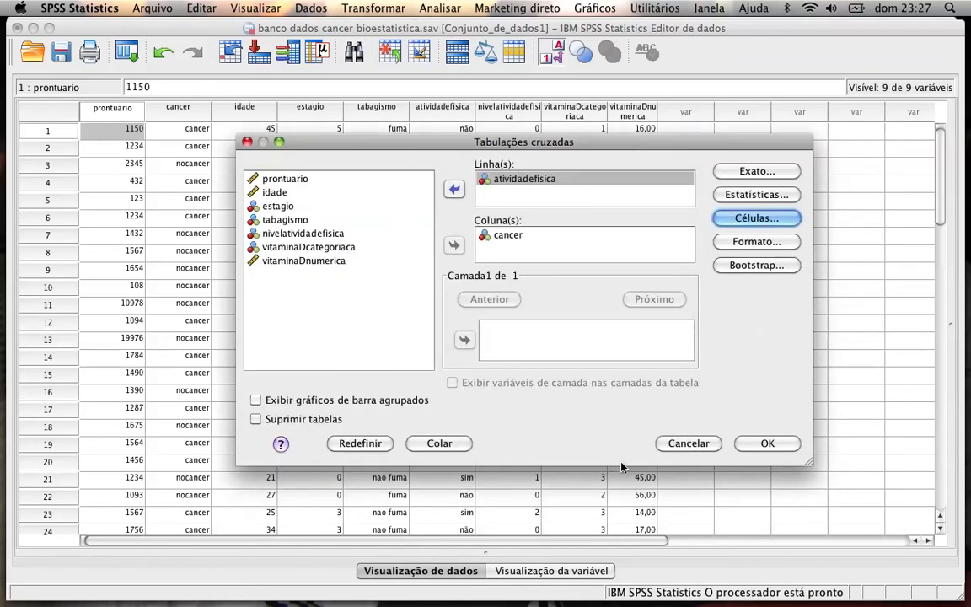
pyautogui.click(768, 444)
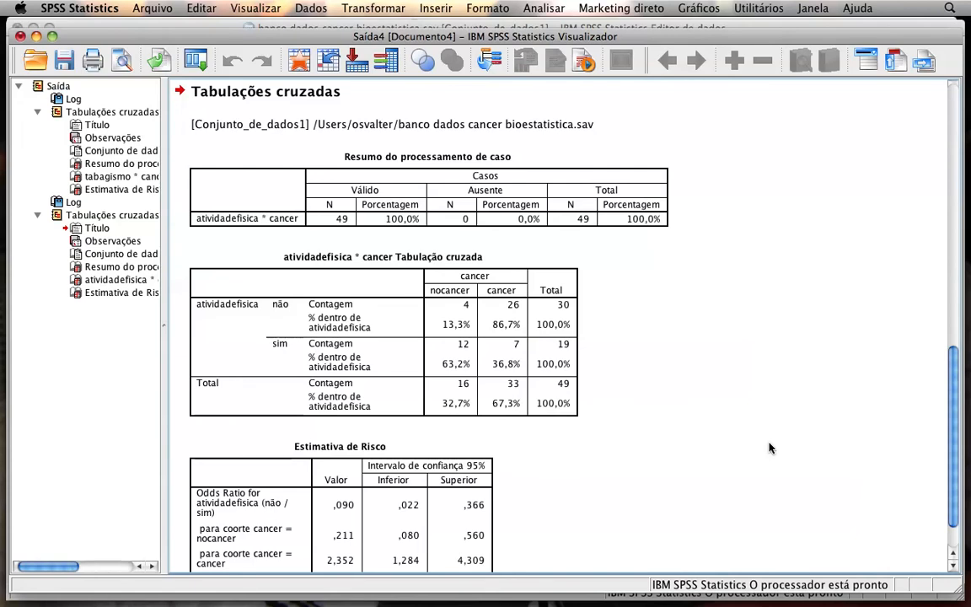
# Step: Examine the counts and row percentages of cancer among active and inactive people in the atividadefisica by cancer table
pyautogui.click(506, 305)
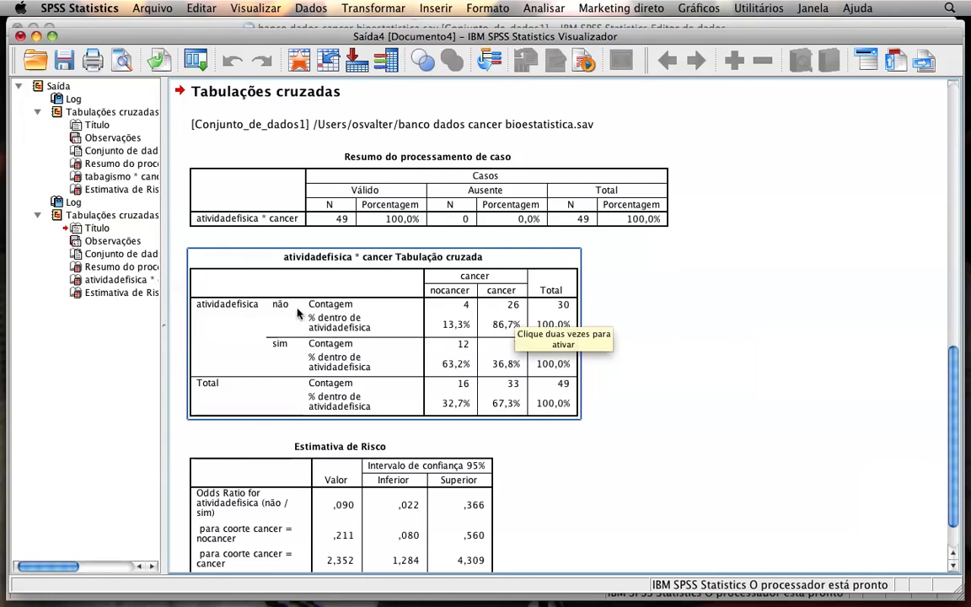
pyautogui.click(707, 322)
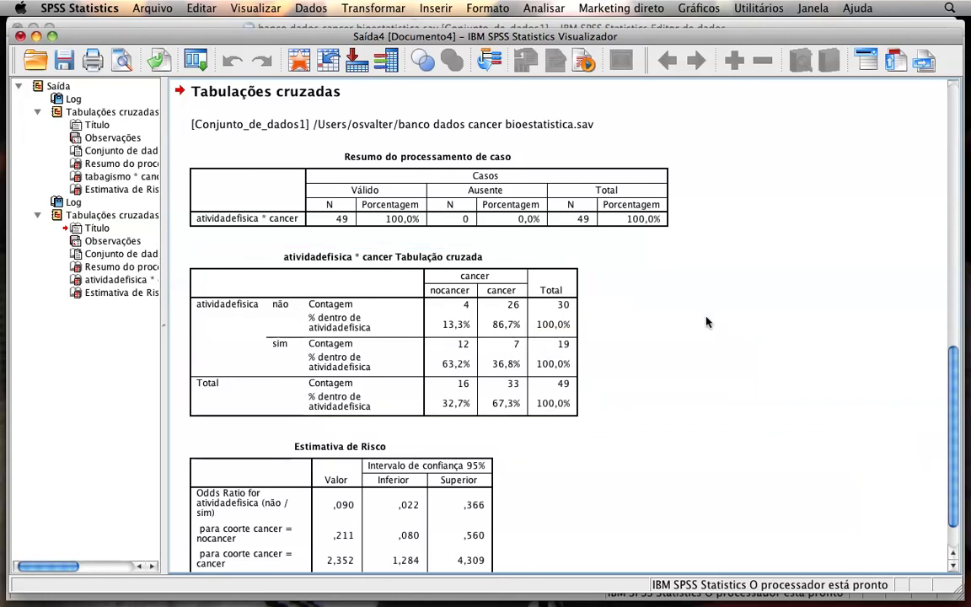
pyautogui.click(538, 396)
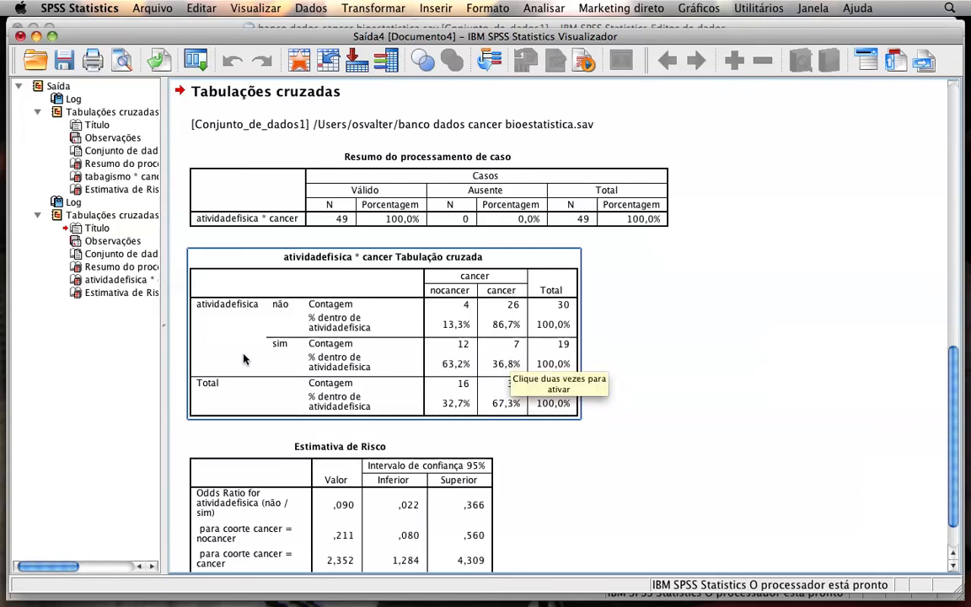
pyautogui.click(616, 382)
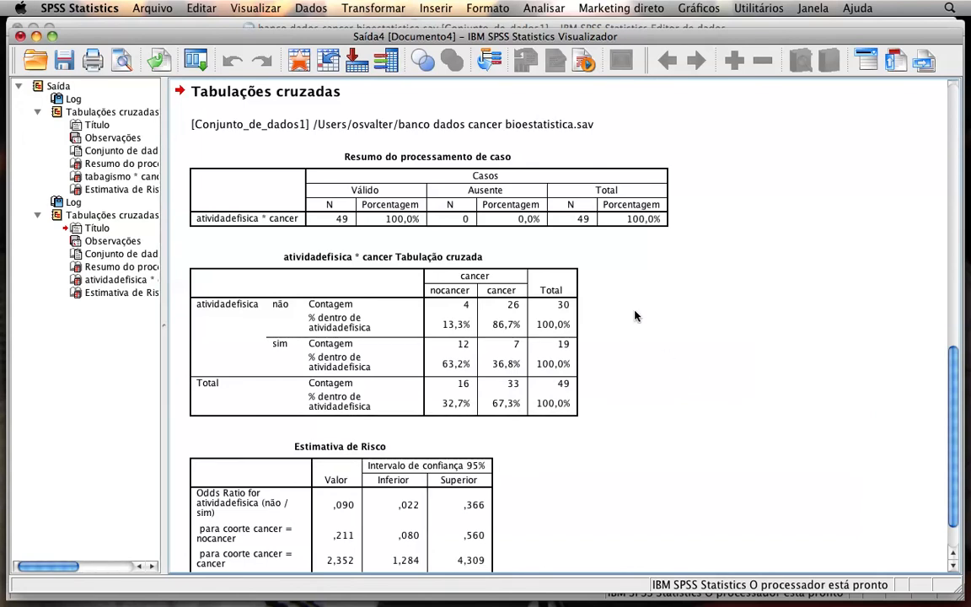
pyautogui.click(504, 311)
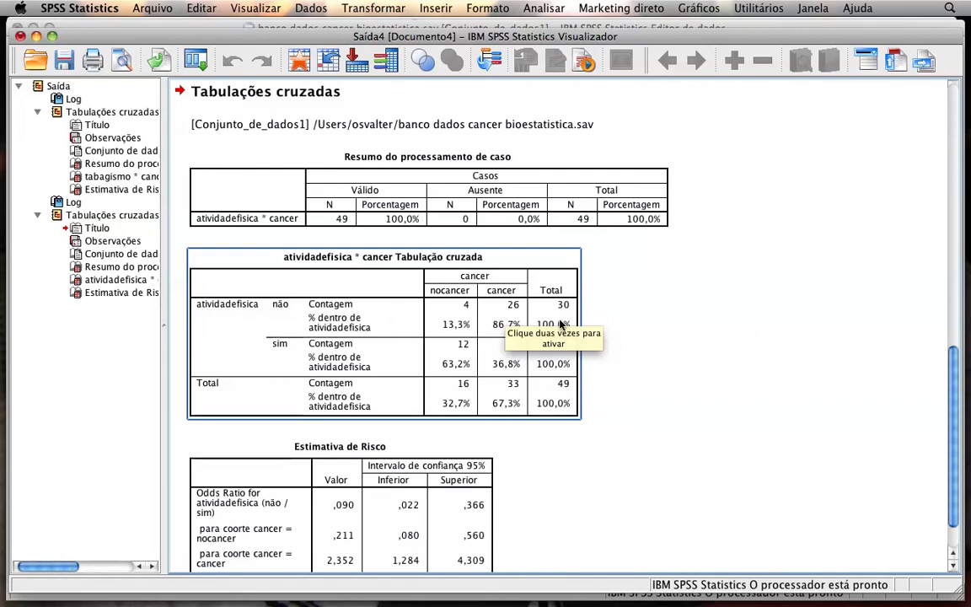
pyautogui.click(732, 363)
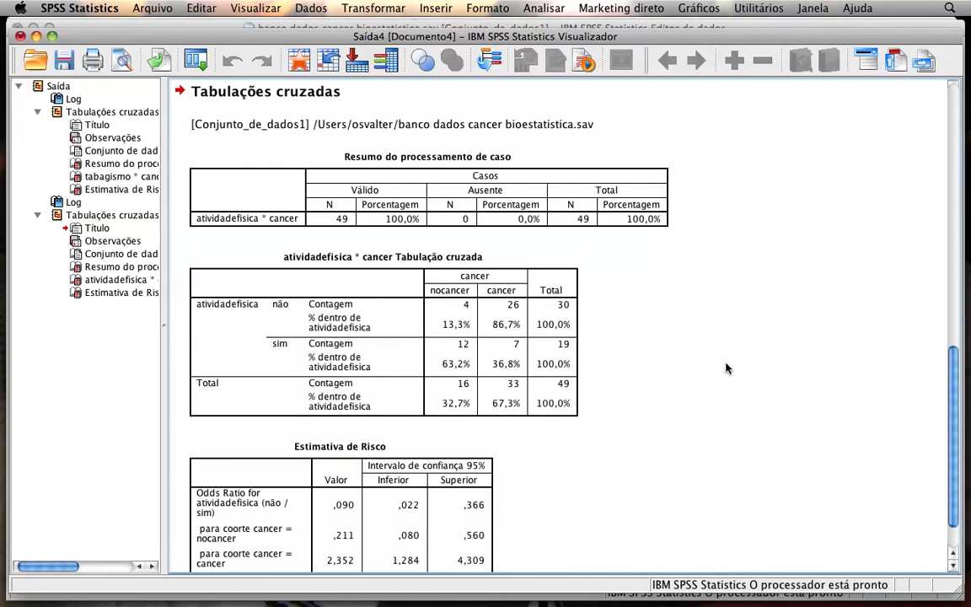
pyautogui.click(533, 333)
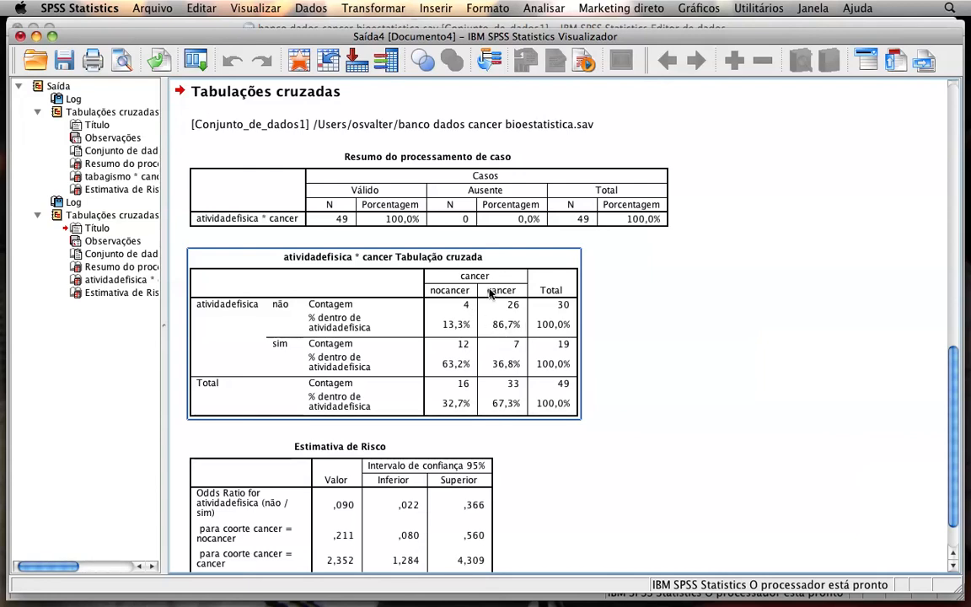
pyautogui.click(643, 401)
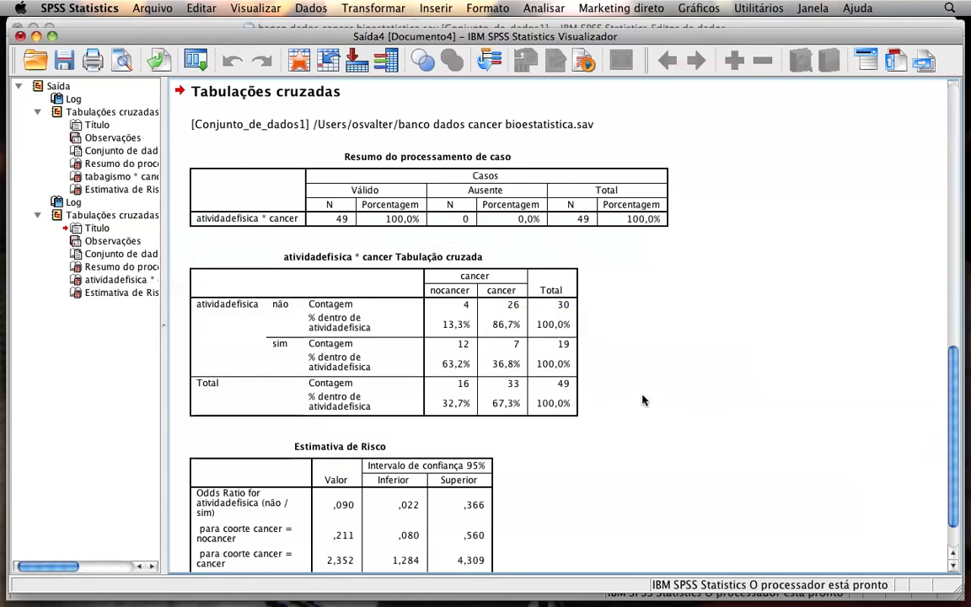
pyautogui.click(533, 407)
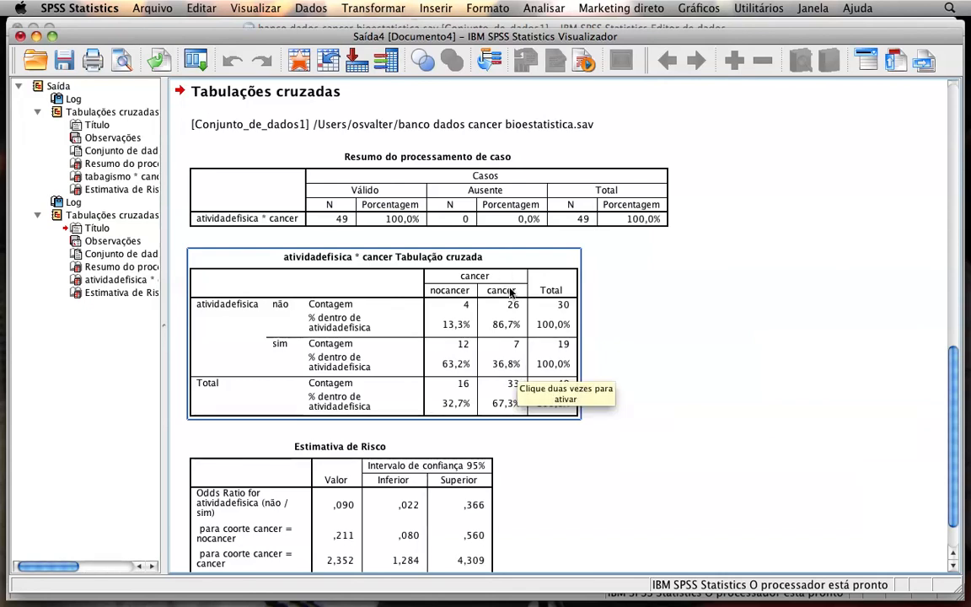
# Step: Examine the odds ratio for atividadefisica and its 95% confidence interval in the Estimativa de Risco table against the crosstab
pyautogui.scroll(-2, 785, 460)
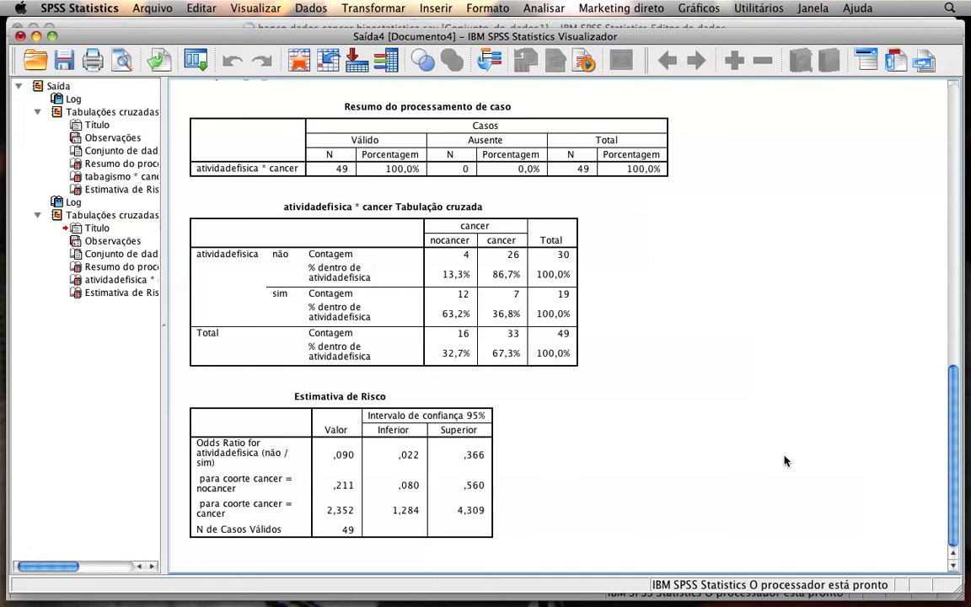
pyautogui.click(360, 473)
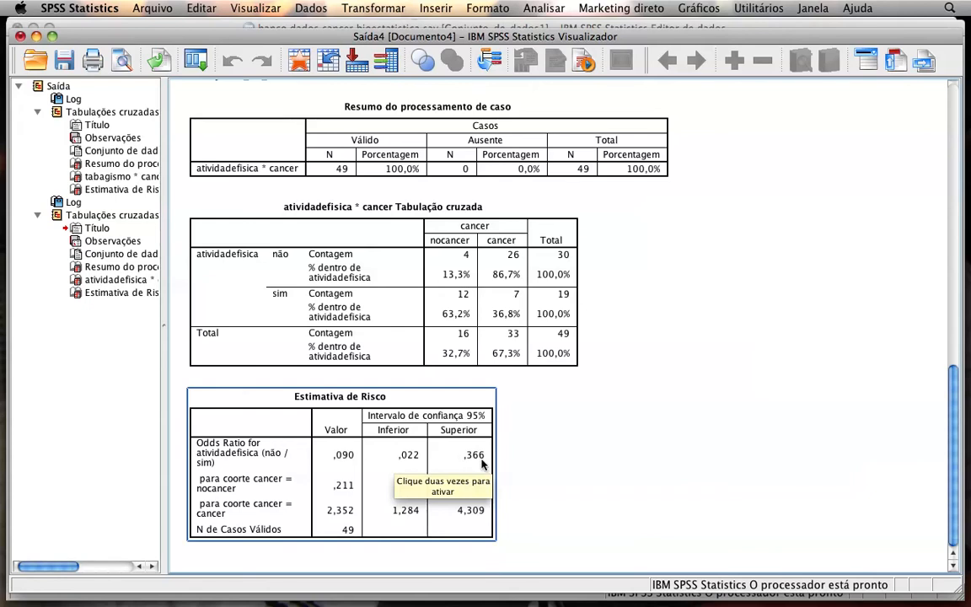
pyautogui.click(610, 478)
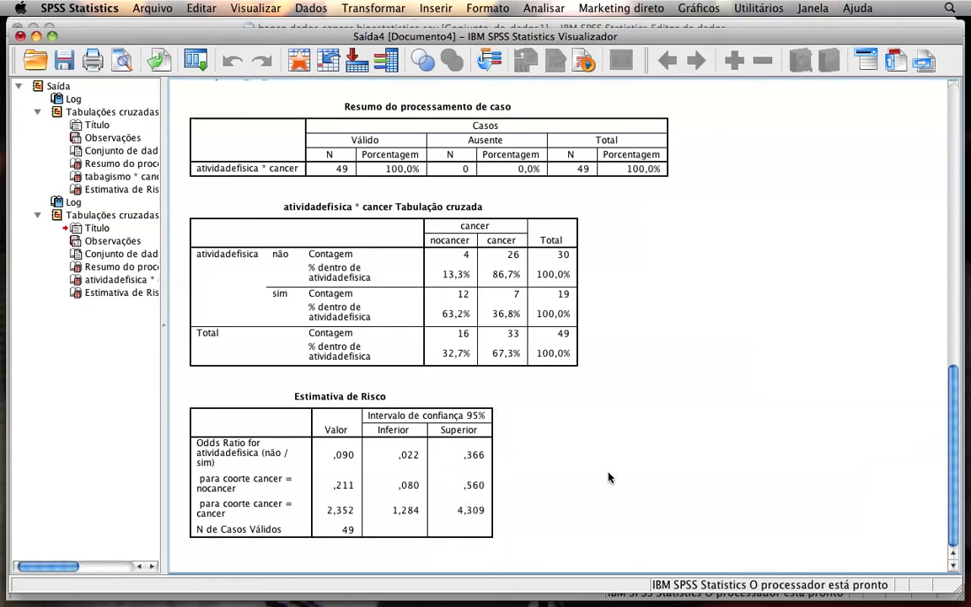
pyautogui.click(489, 334)
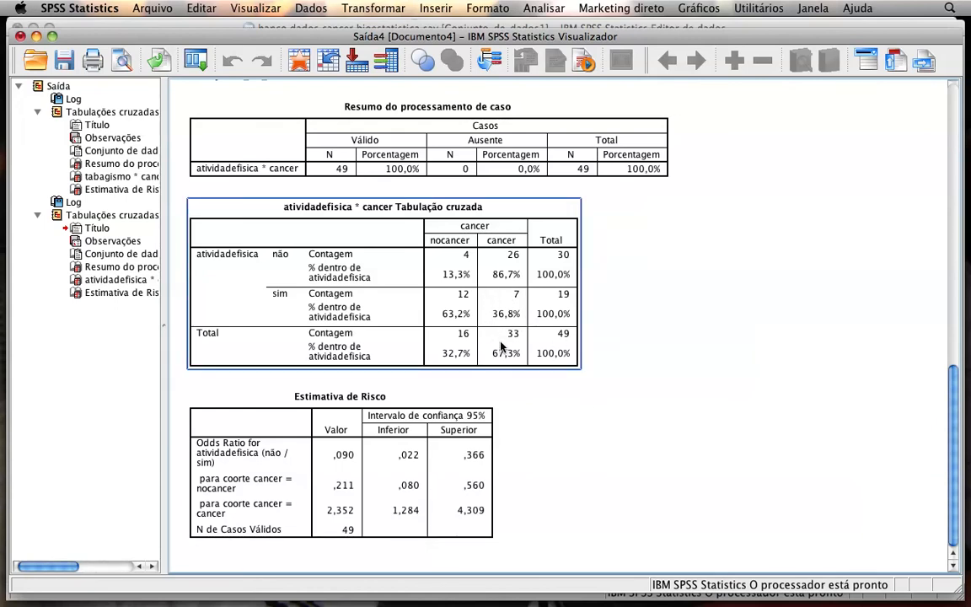
pyautogui.click(779, 410)
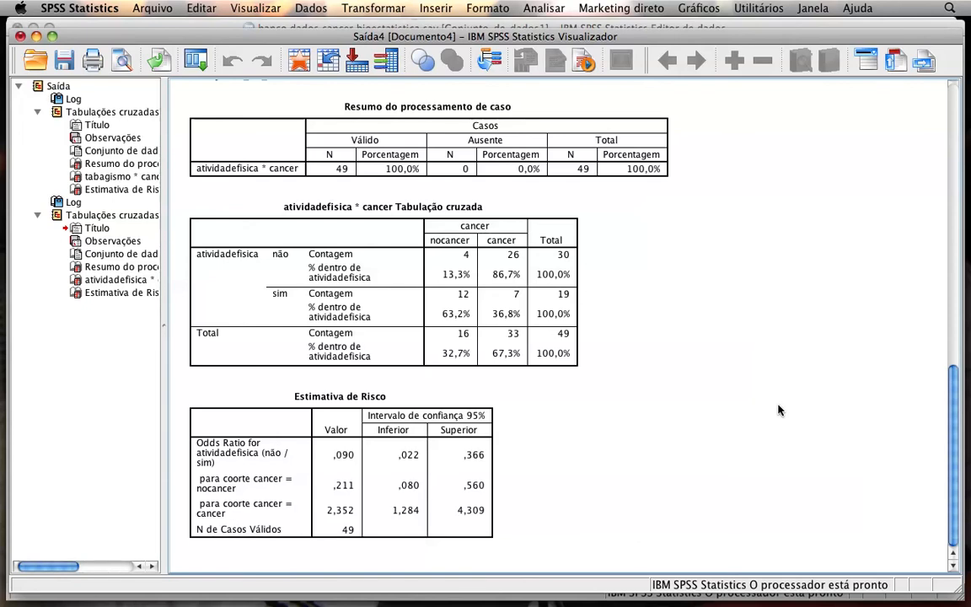
# Step: Switch to the cancer atividade fisica.xlsx workbook in Excel to consult the variable codes
pyautogui.press('F3')
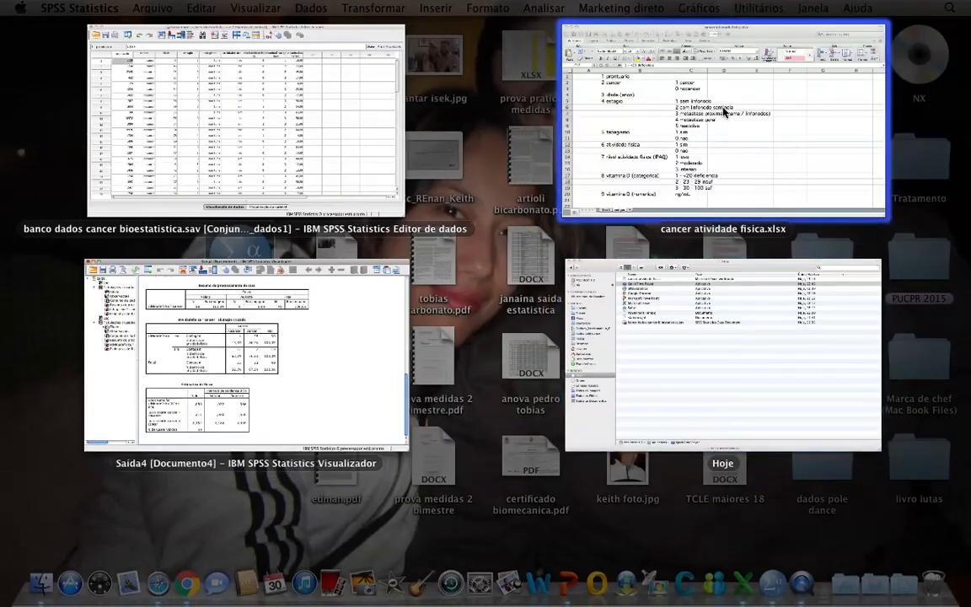
pyautogui.click(725, 111)
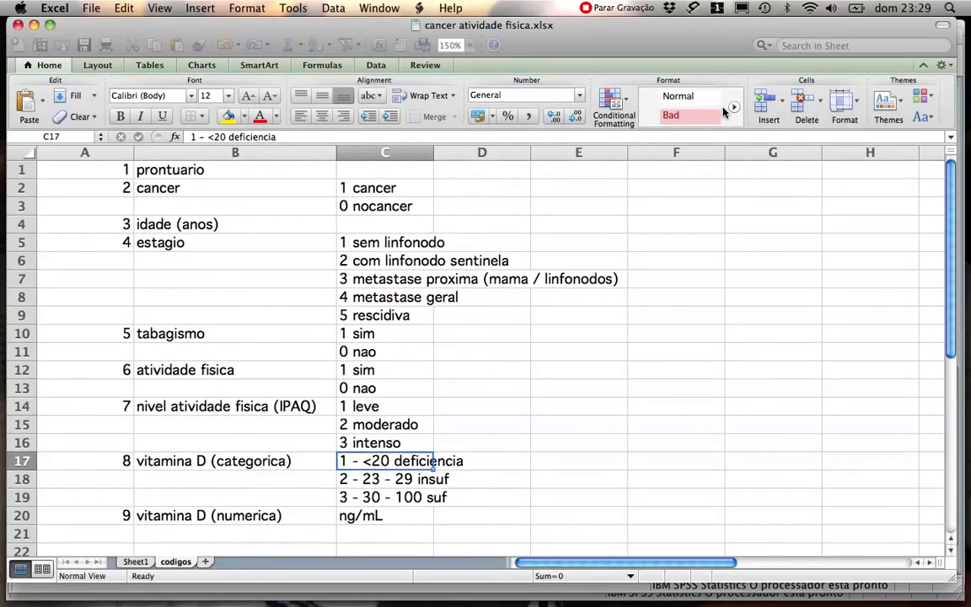